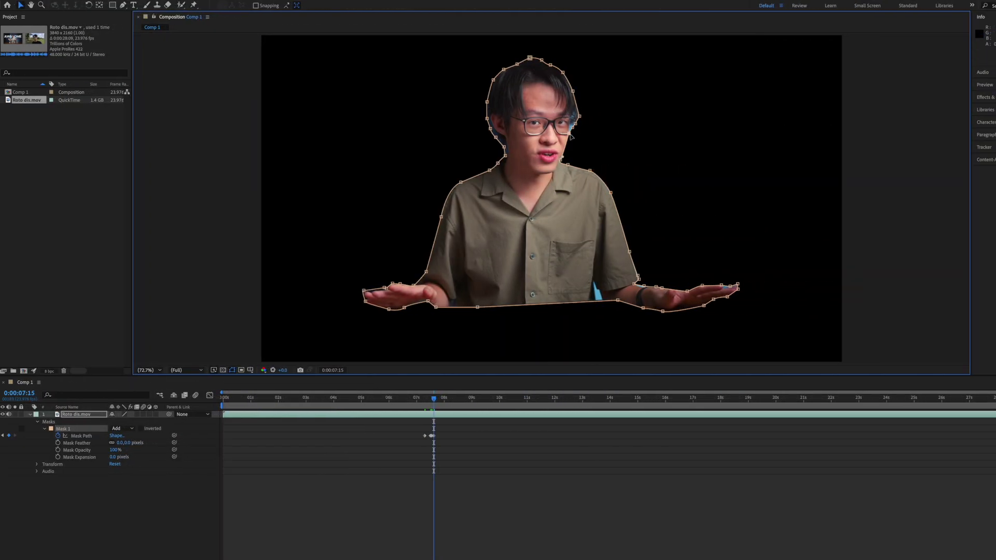
Step a few frames back and forth to check the mask, then play and stop the AWESOME example preview
key("Page_Up")
key("Page_Up")
key("Page_Up")
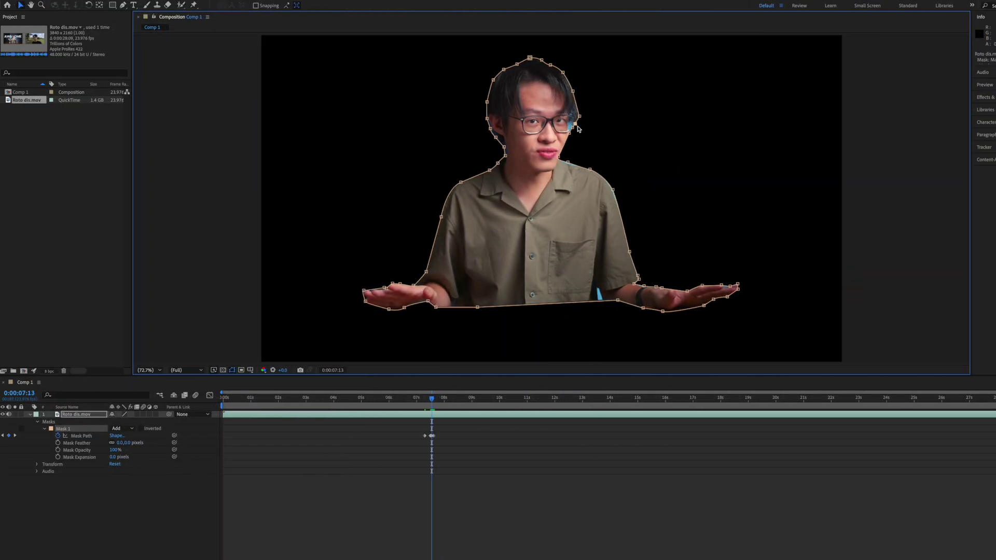
key("Page_Down")
key("Page_Down")
key("Page_Down")
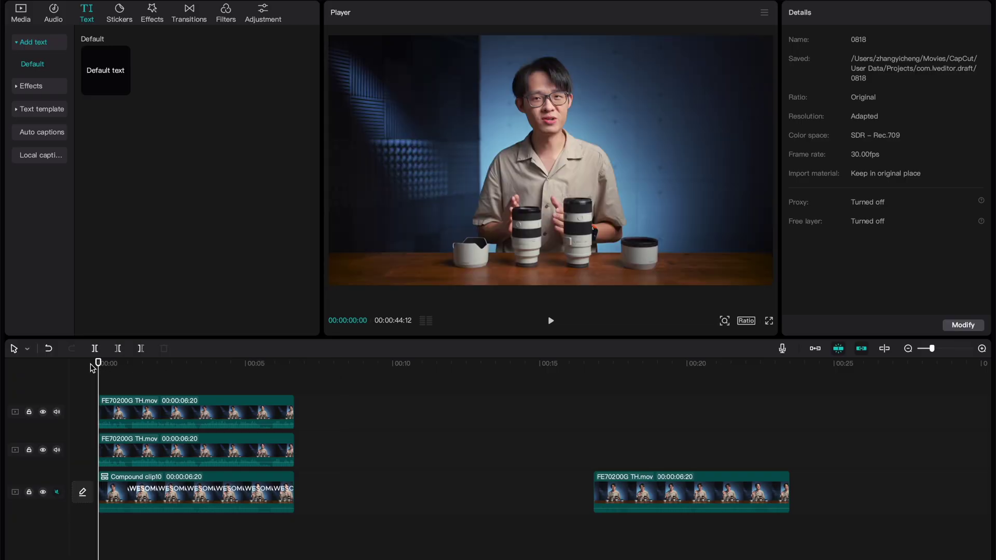
key("space")
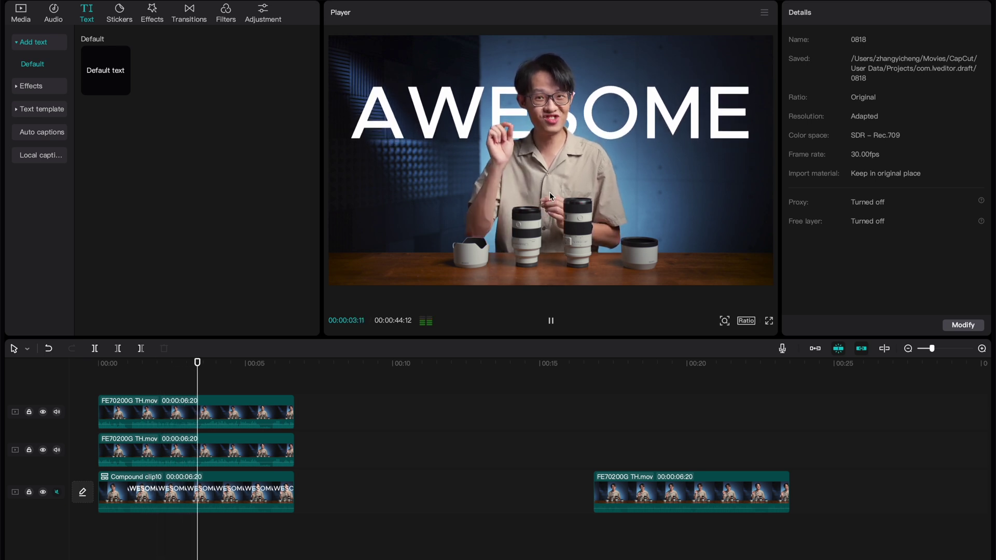
key("space")
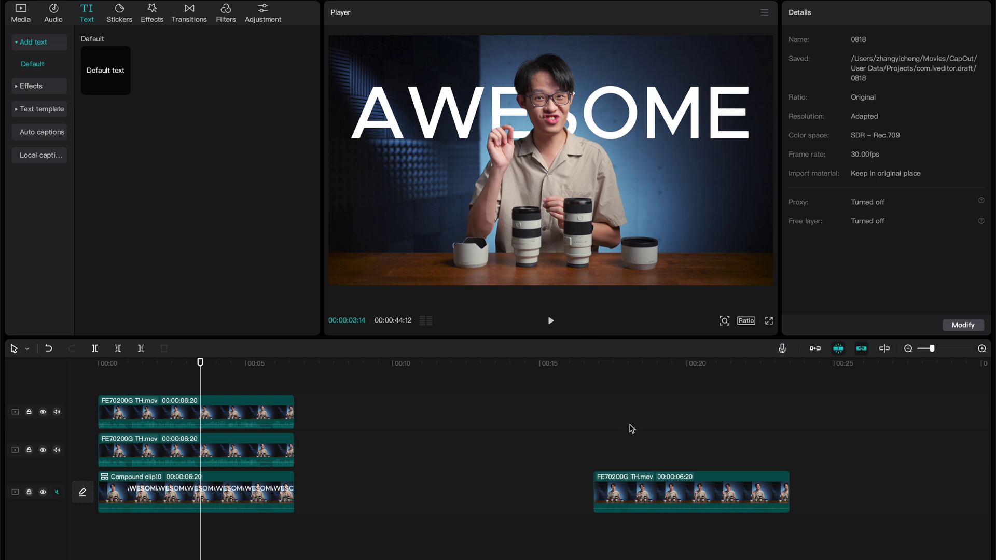
Move the later presenter clip near 17 s earlier on the bottom track
left_click(619, 414)
left_click(655, 483)
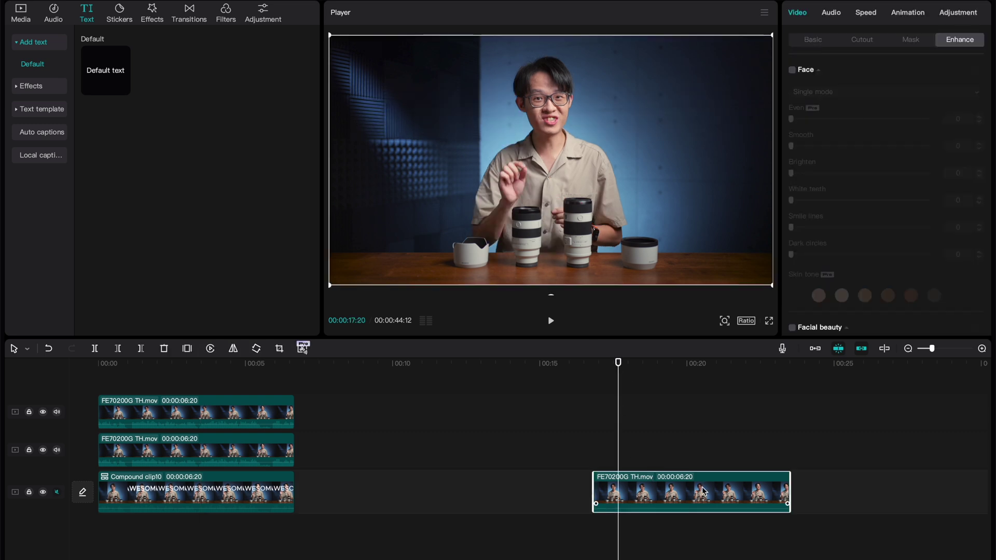
left_click_drag(655, 483, 588, 484)
left_click_drag(583, 366, 602, 372)
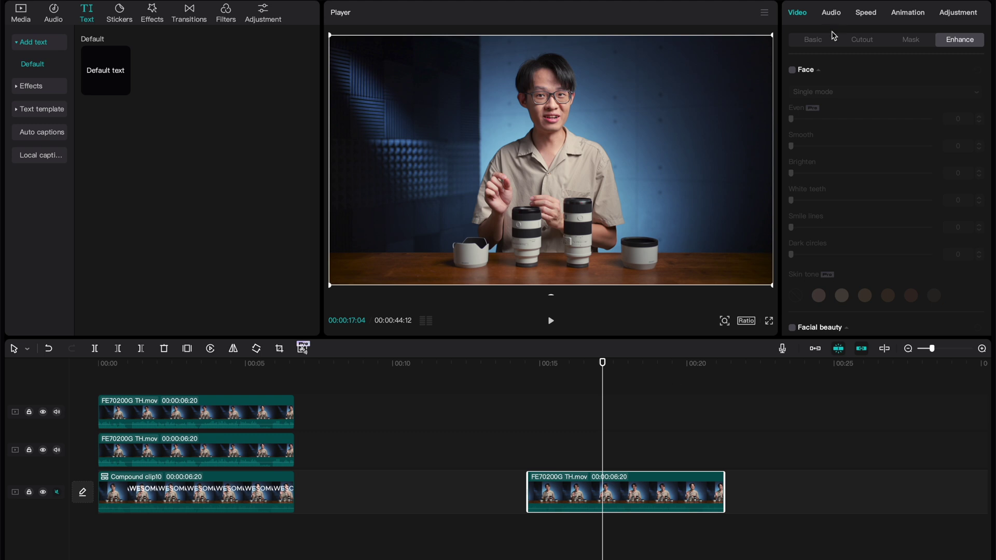
Turn on Auto cutout for the FE70200G TH.mov presenter and paste a copy onto the track above
left_click(859, 43)
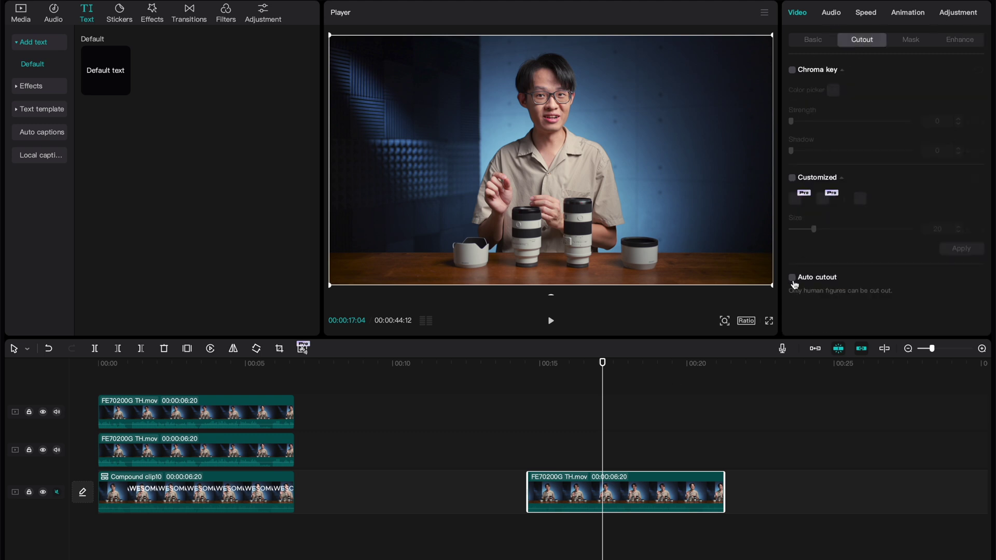
left_click(793, 279)
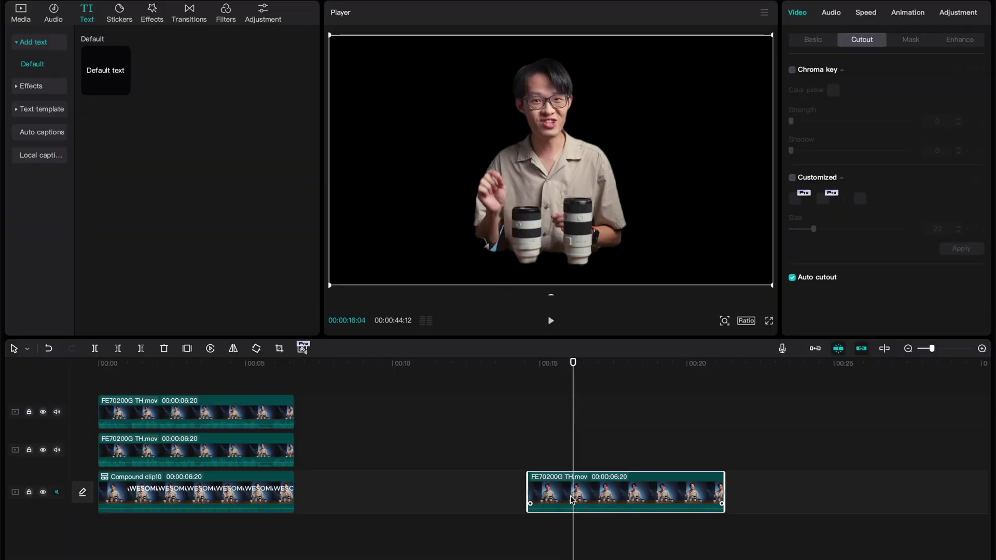
key("ctrl+v")
Align the pasted copy with the original clip's start on the track above
mouse_move(651, 452)
left_mouse_down()
mouse_move(605, 451)
mouse_move(651, 446)
left_mouse_up()
left_click(576, 371)
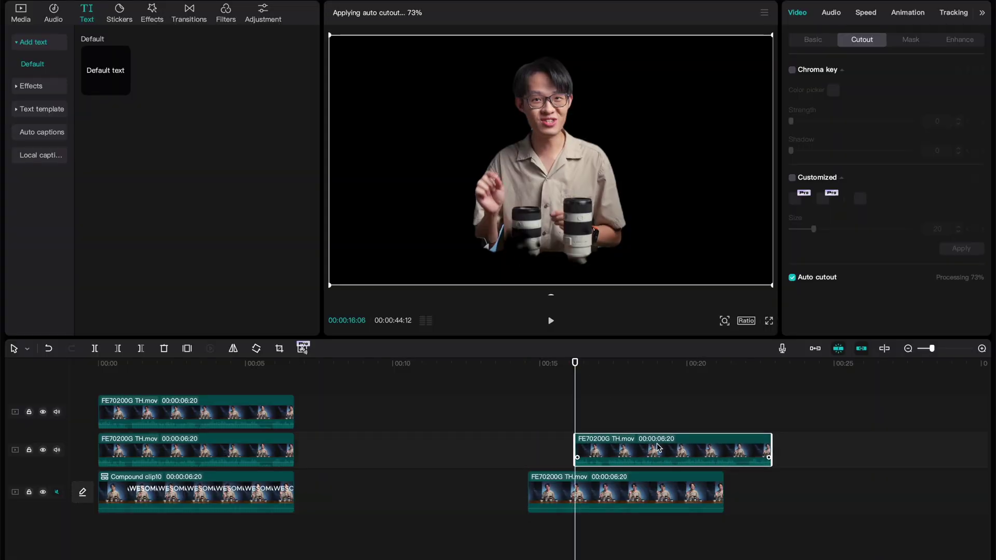
left_click_drag(723, 450, 676, 456)
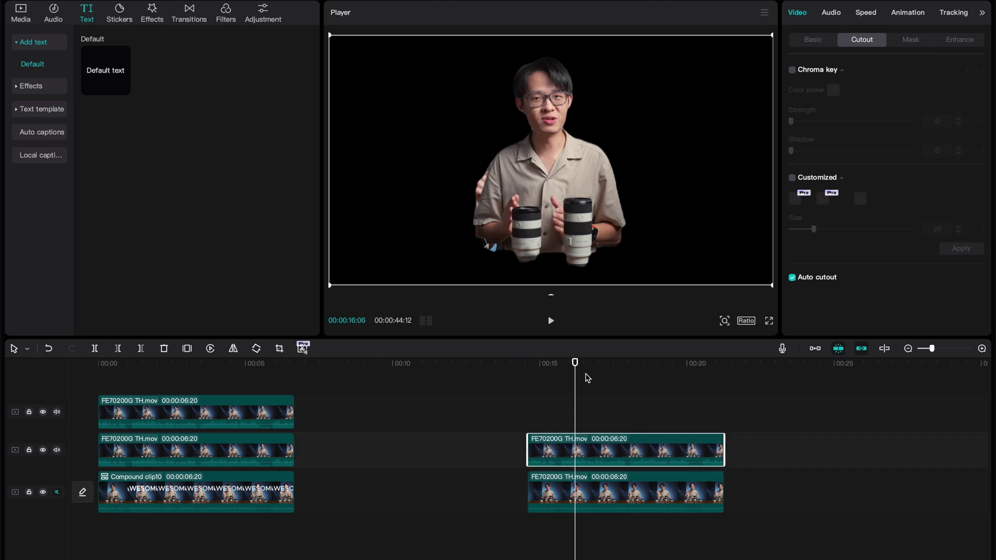
left_click(683, 385)
left_click(591, 388)
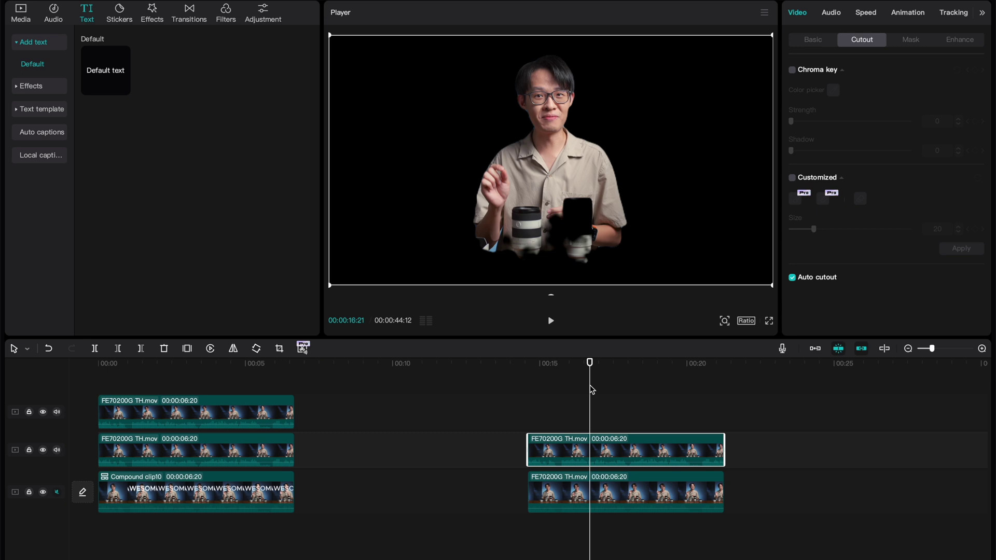
Turn off Auto cutout on the bottom clip, then toggle both tracks' visibility to compare the cutout
left_click(585, 499)
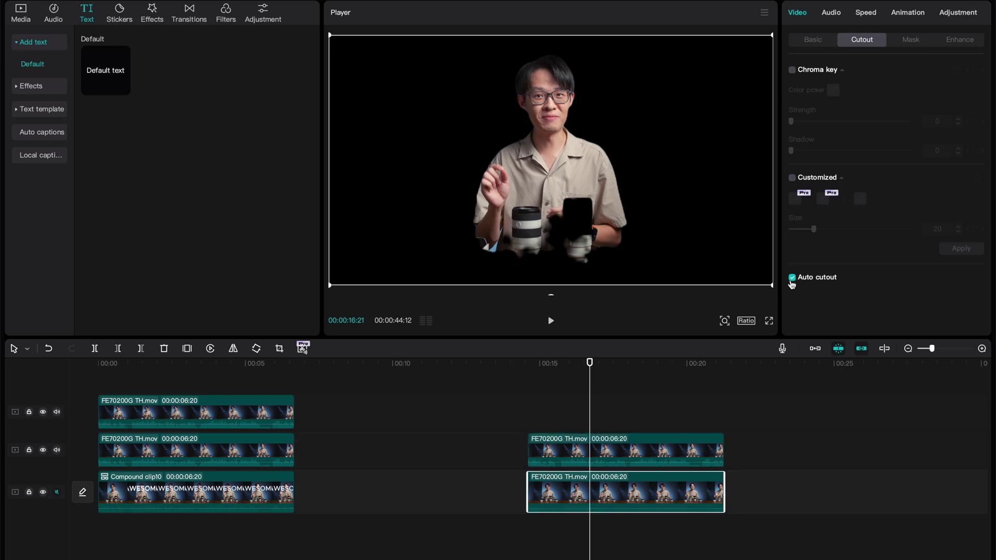
left_click(792, 279)
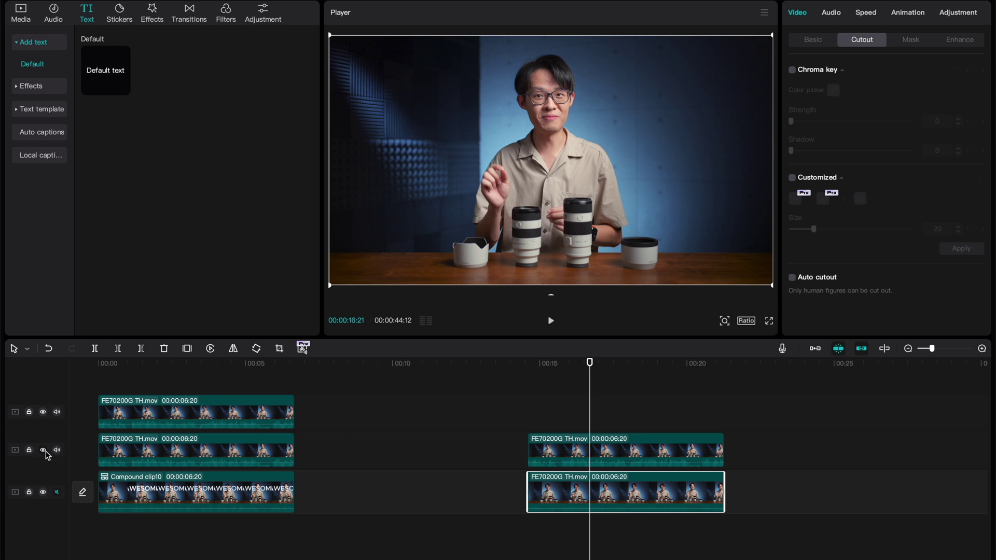
left_click(43, 451)
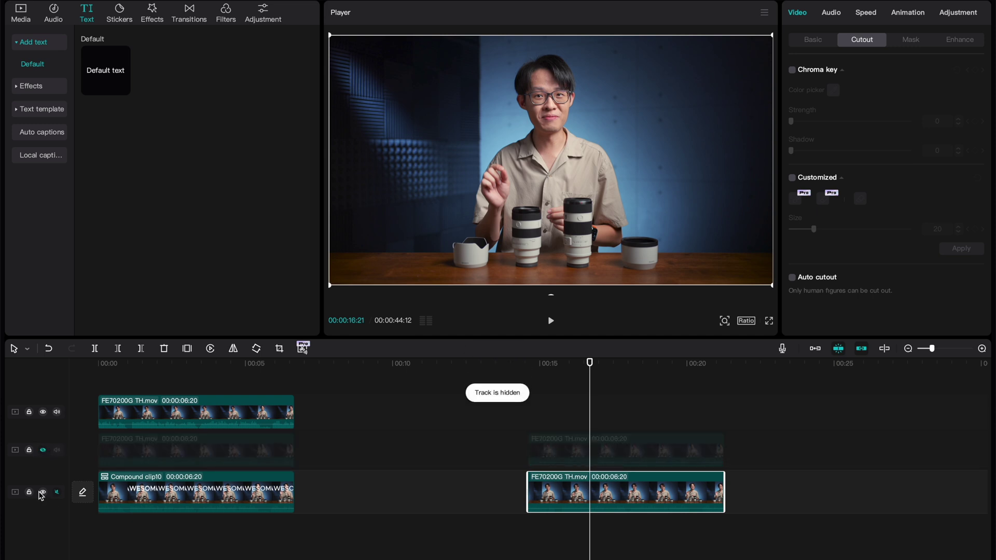
left_click(42, 493)
left_click(43, 450)
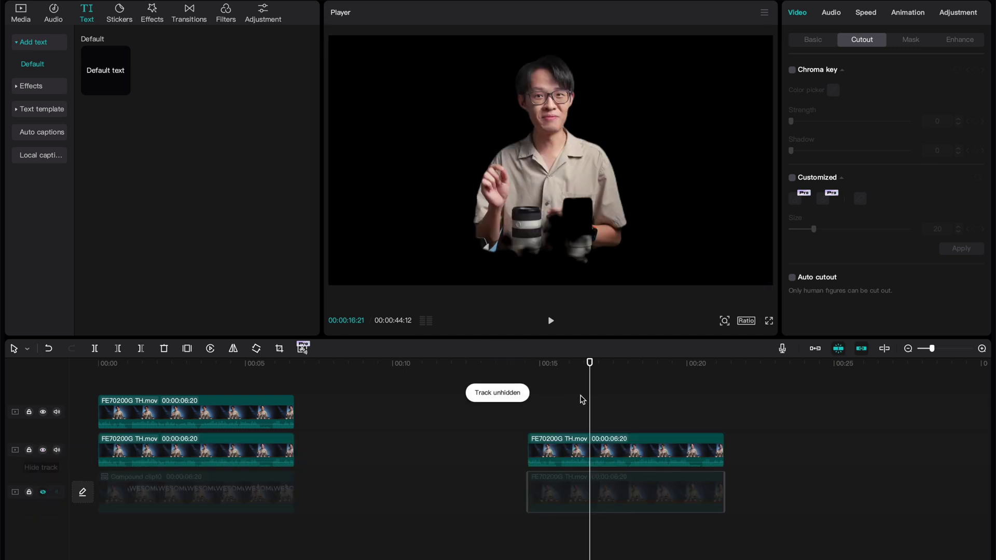
left_click_drag(596, 363, 614, 379)
left_click(42, 493)
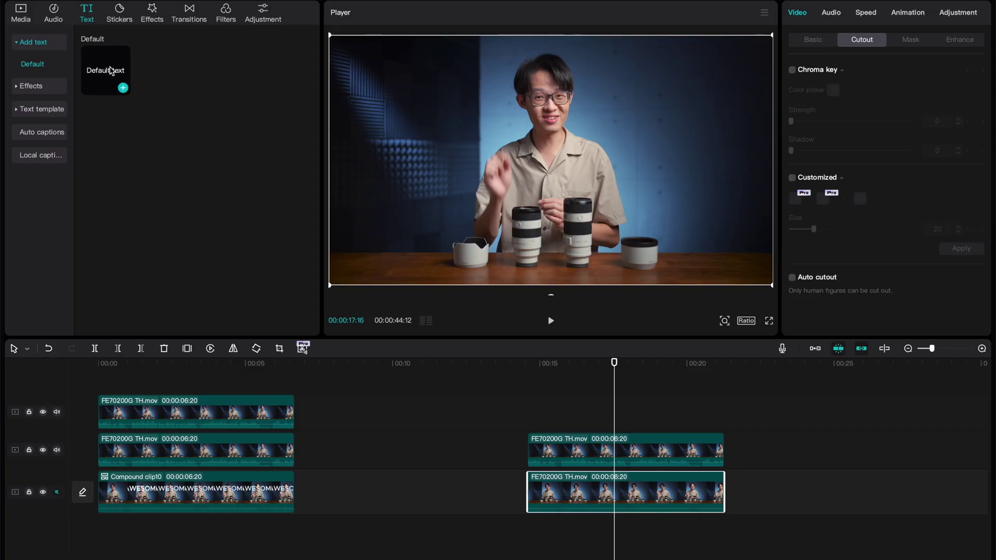
Add a Default text clip stretched over the presenter clip and move it toward the frame top
left_click_drag(118, 75, 530, 424)
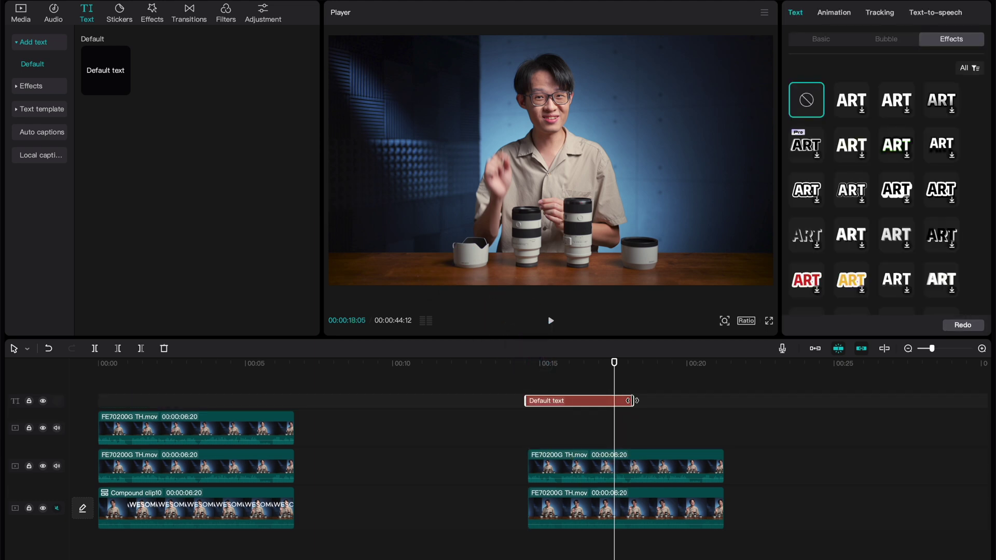
left_click_drag(639, 400, 724, 401)
left_click(665, 391)
left_click(665, 392)
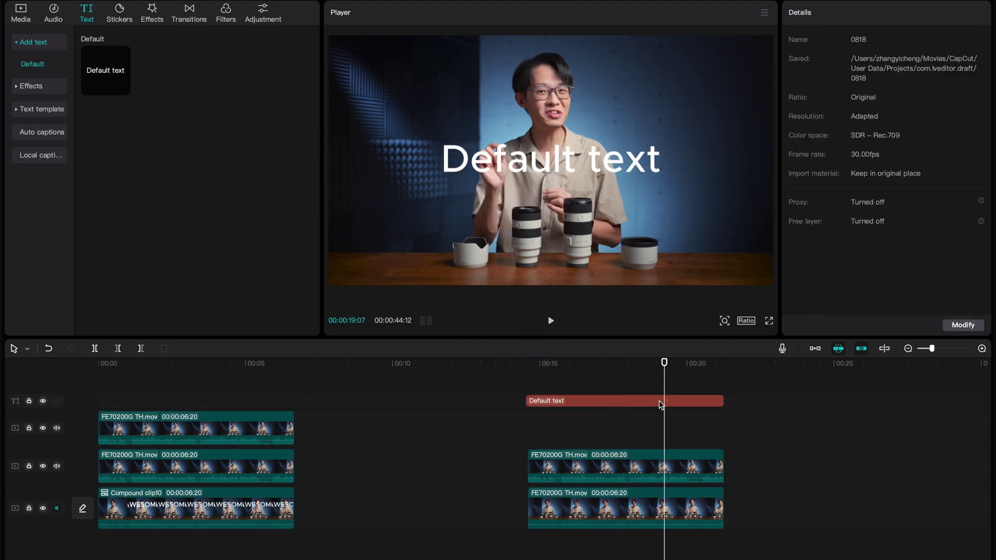
left_click_drag(577, 166, 577, 134)
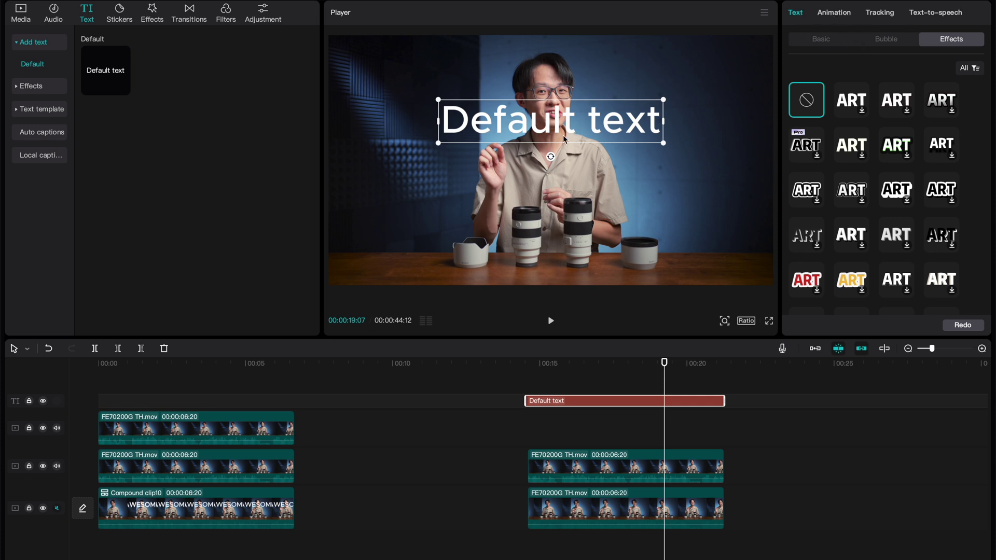
Replace the placeholder with AMAZING, set font size 32, and centre it on the guide
double_click(565, 122)
key("BackSpace")
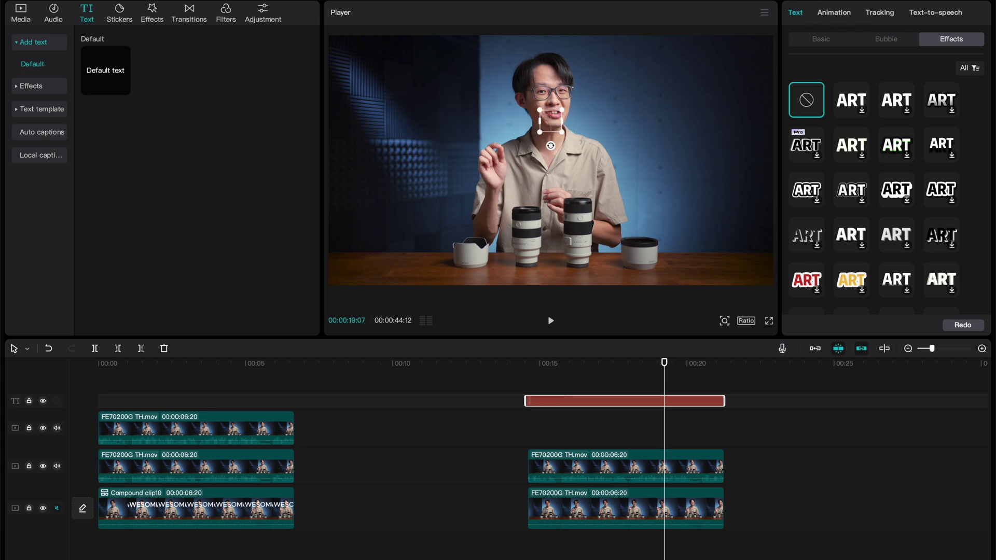
type("AMAZING")
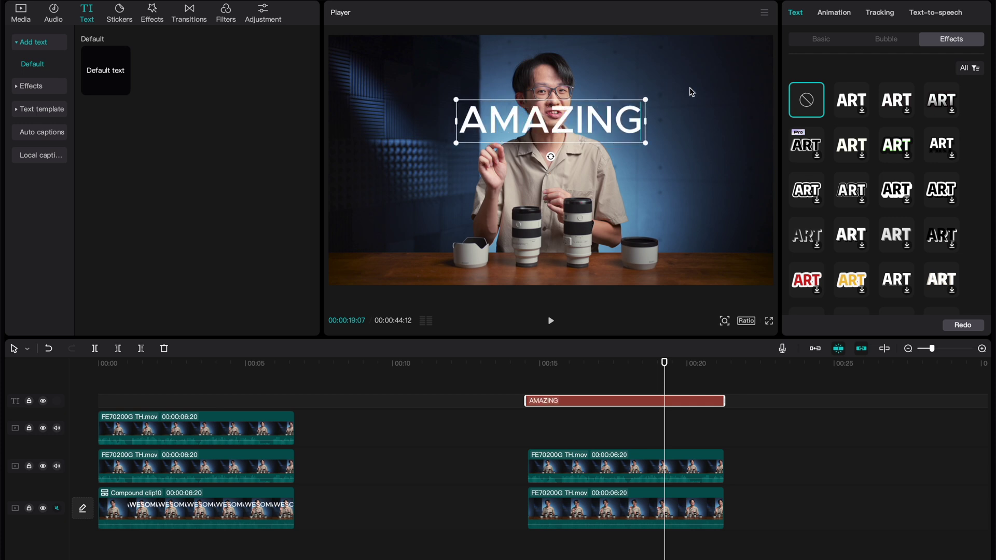
left_click(820, 40)
left_click_drag(795, 148, 804, 149)
left_click(653, 195)
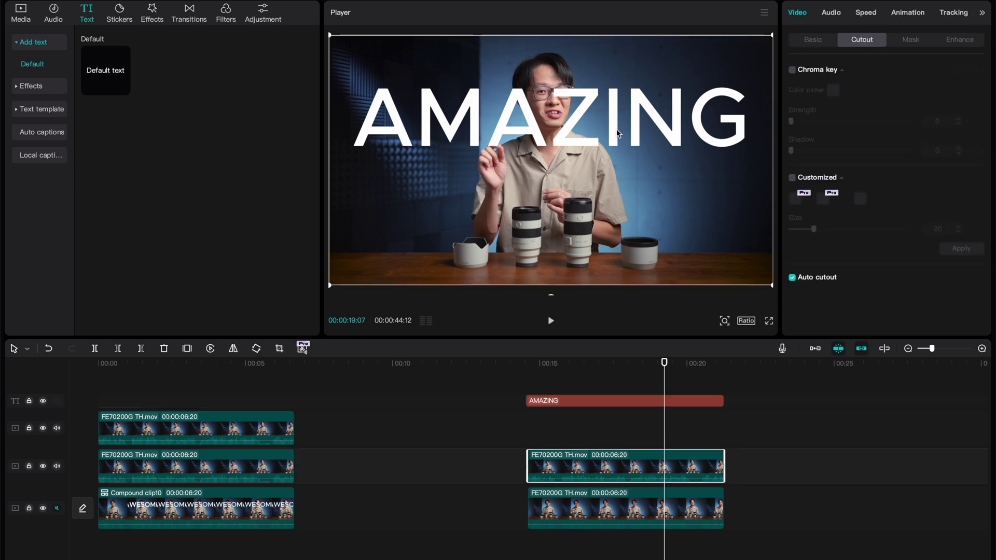
left_click_drag(605, 138, 616, 132)
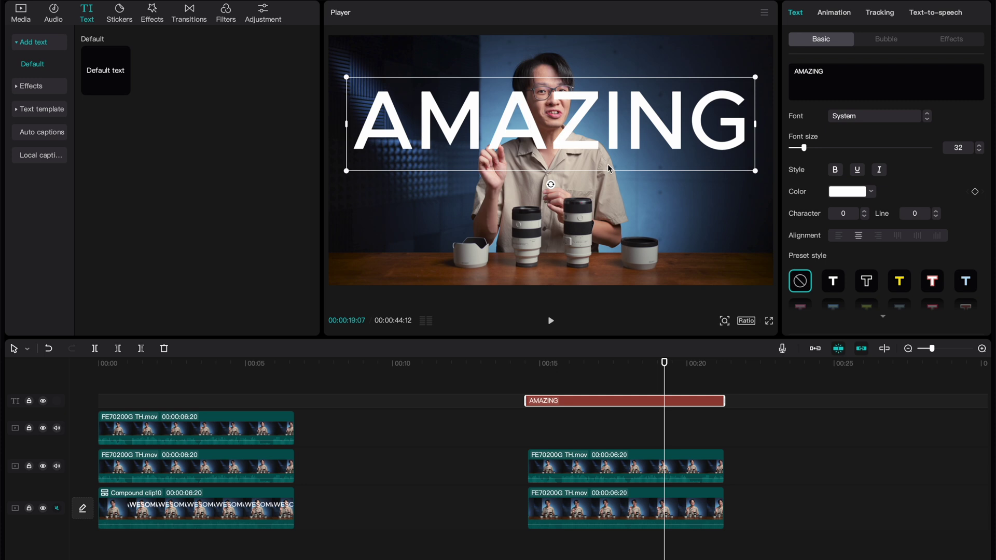
left_click(671, 218)
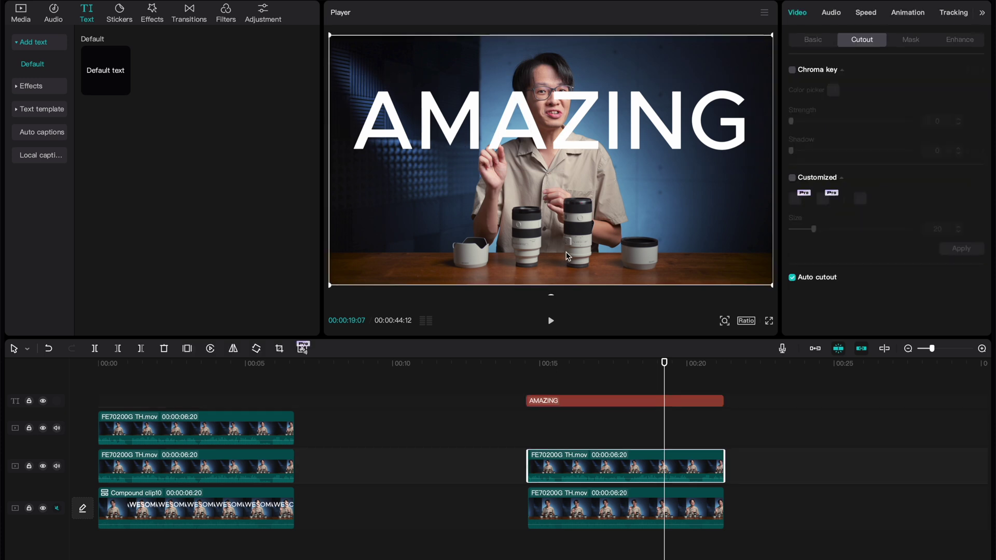
Merge the AMAZING text and background clip into Compound clip11, then play from about 15 s
left_click(580, 405)
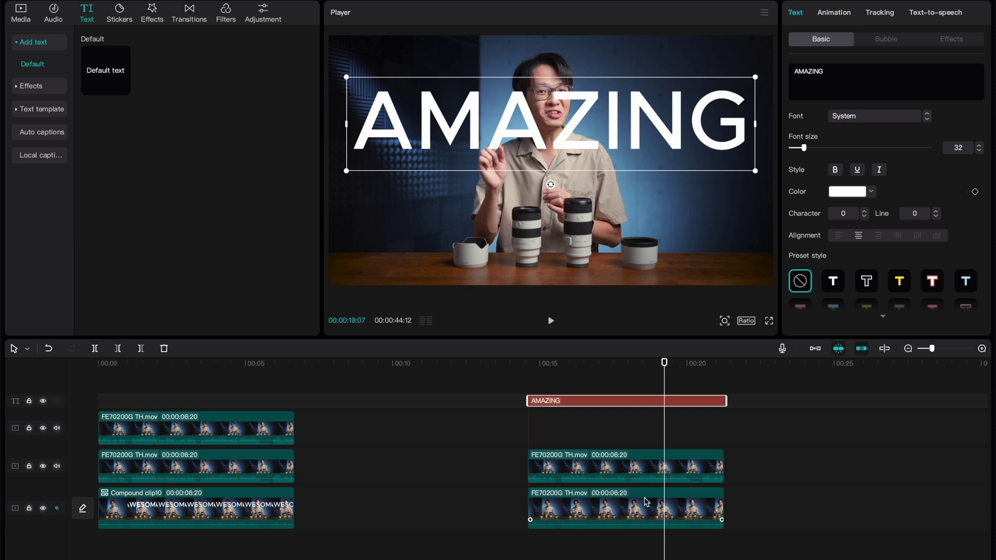
left_click(637, 513)
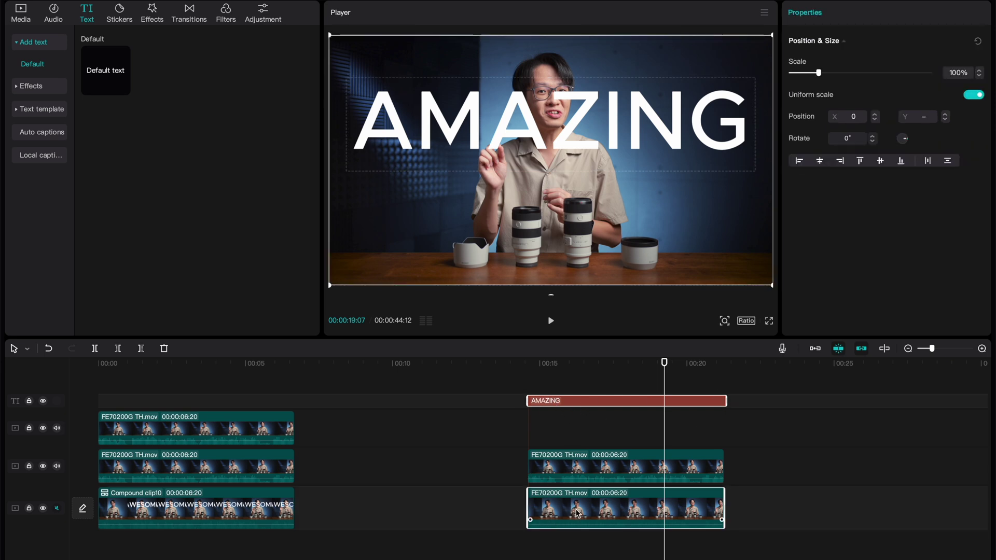
right_click(578, 514)
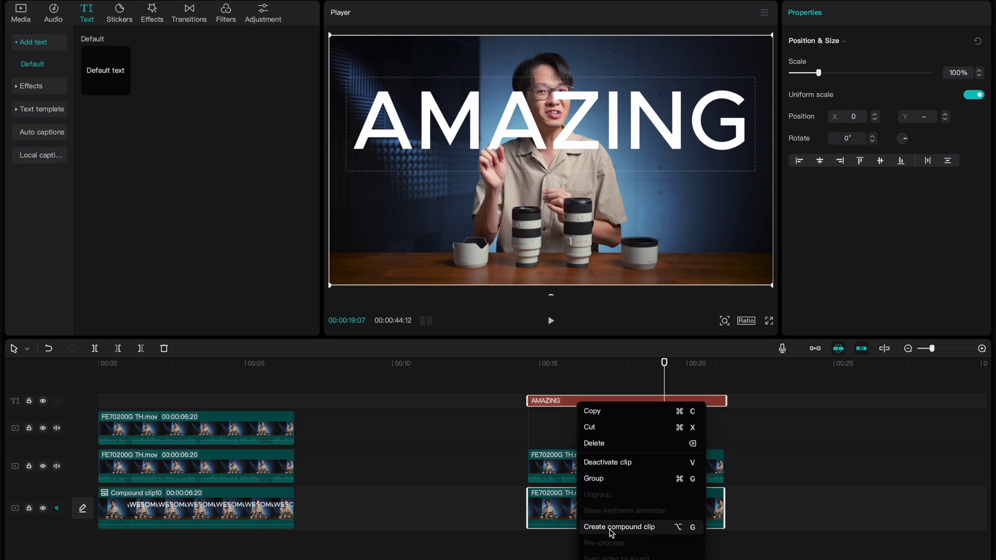
left_click(612, 533)
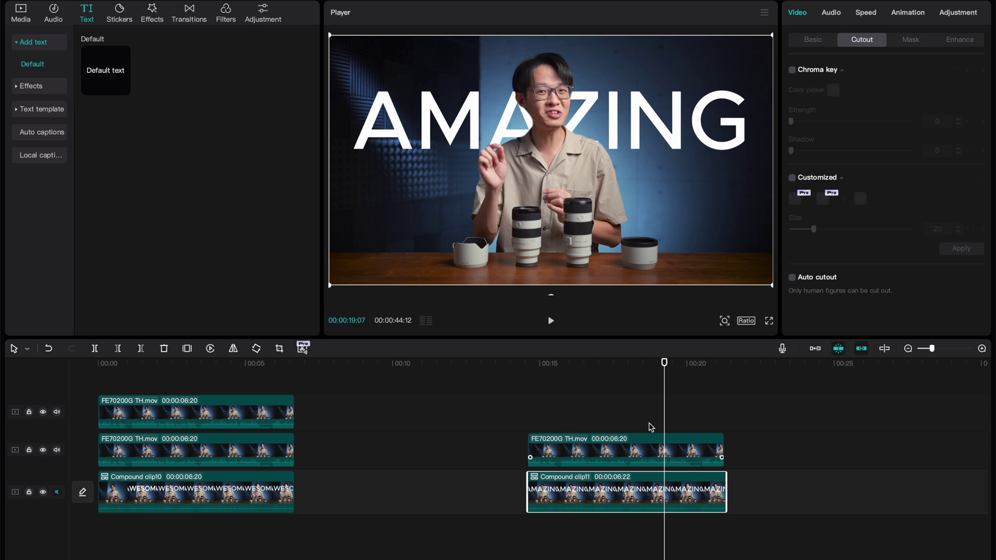
left_click(535, 368)
key("space")
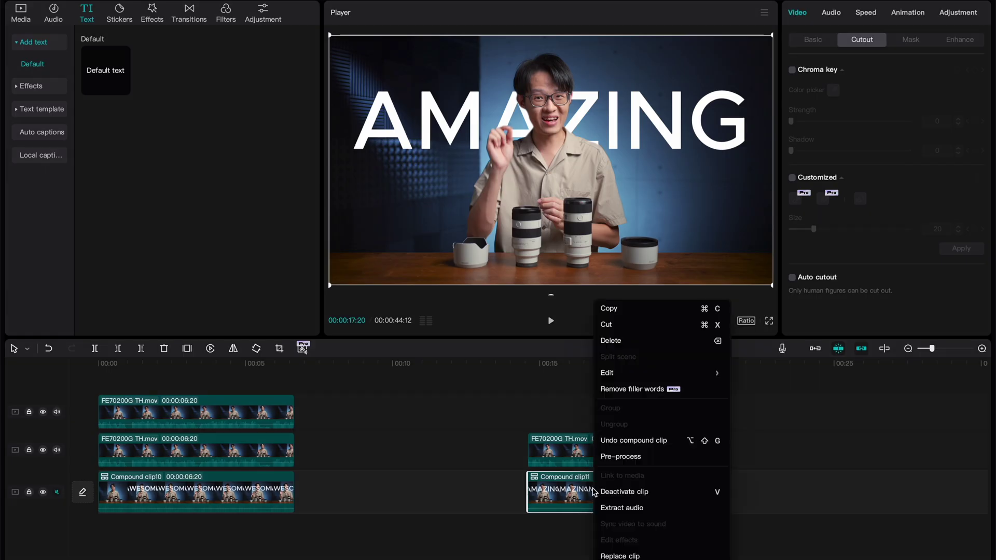
Split the compound clip back apart and give the AMAZING text a Pop Up In animation
left_click(635, 440)
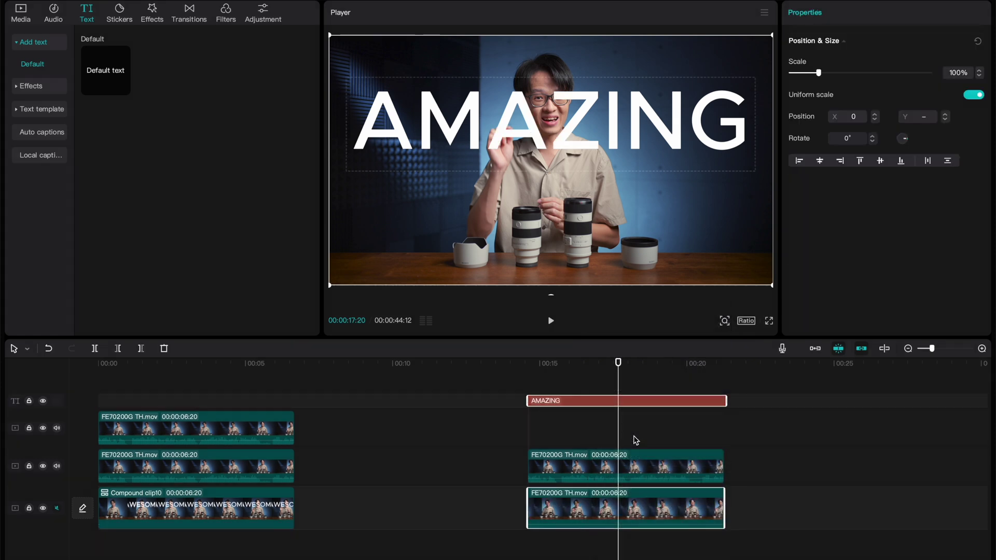
left_click(552, 400)
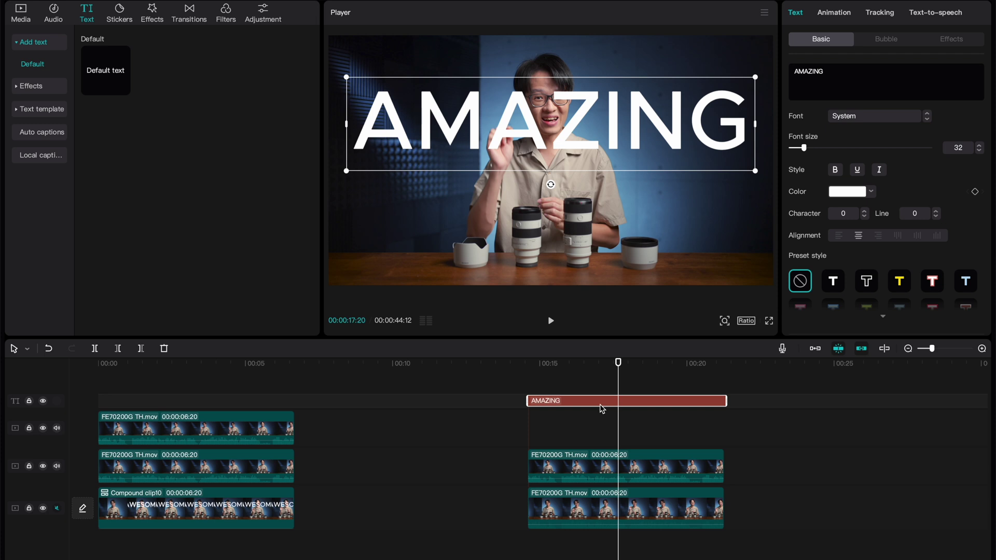
left_click(833, 14)
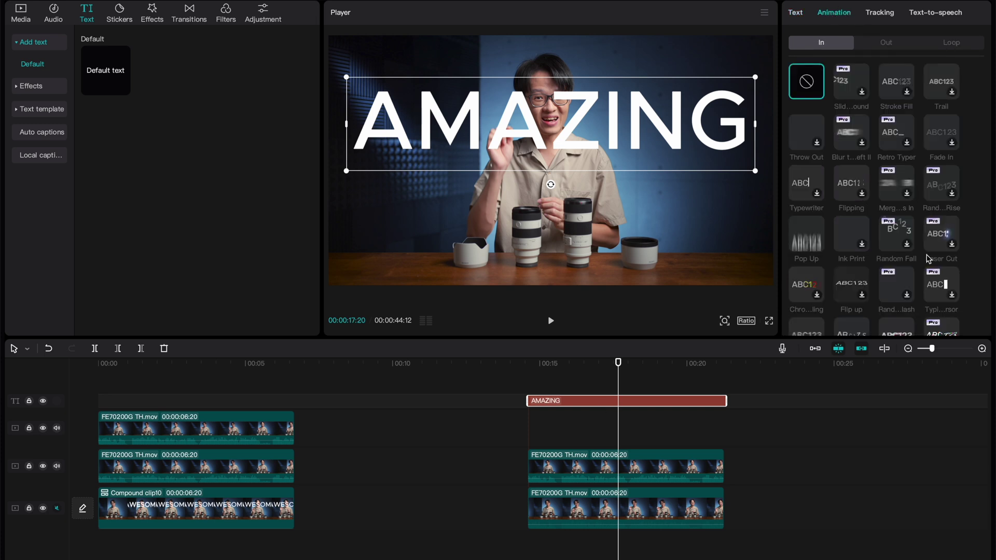
left_click(808, 237)
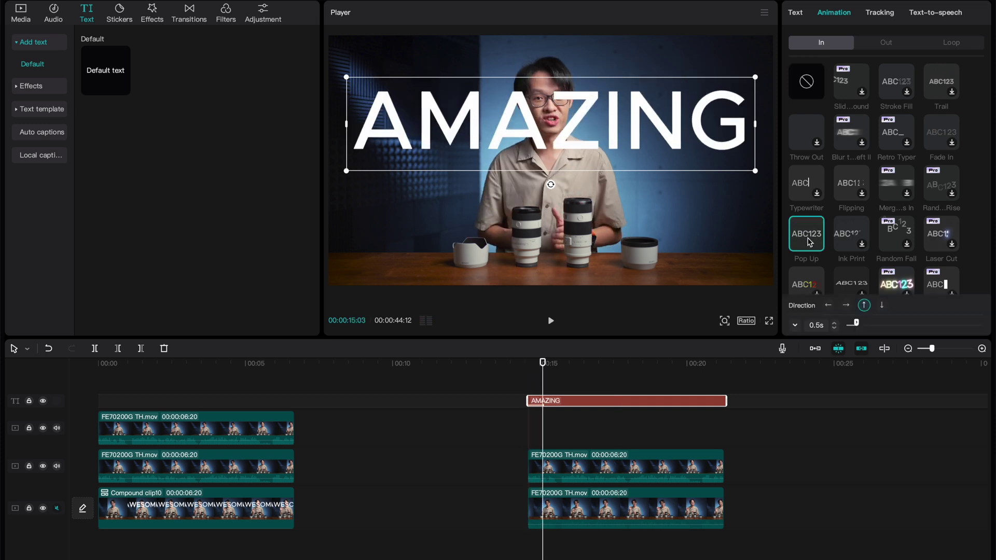
Lengthen the Pop Up animation to 2.0 s while previewing it from the text's start
left_click_drag(542, 363, 529, 369)
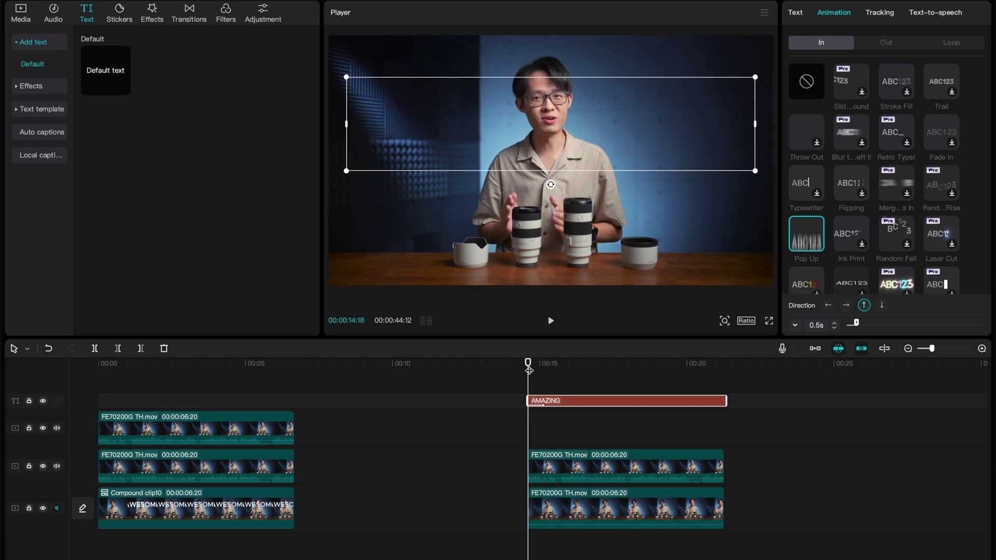
key("space")
key("space")
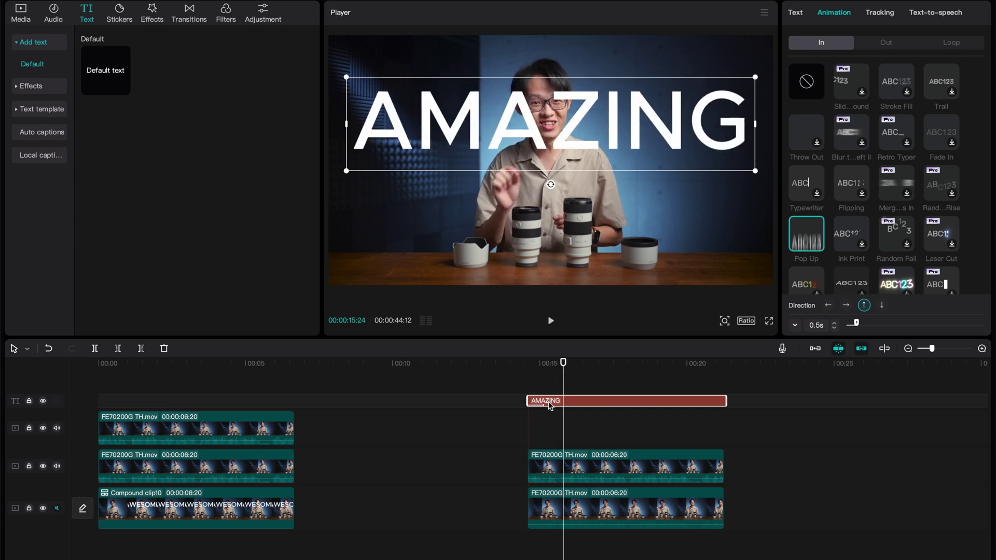
left_click(835, 325)
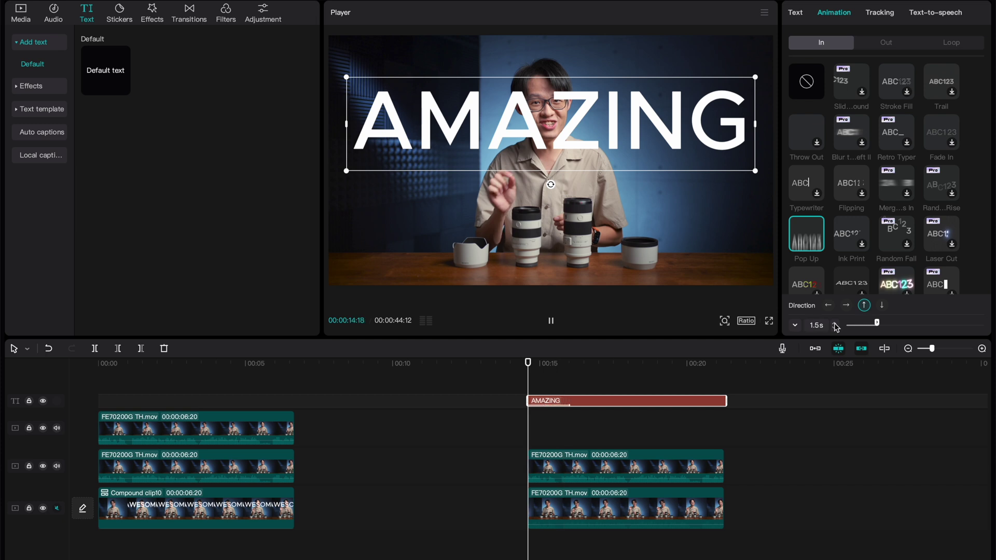
left_click(835, 325)
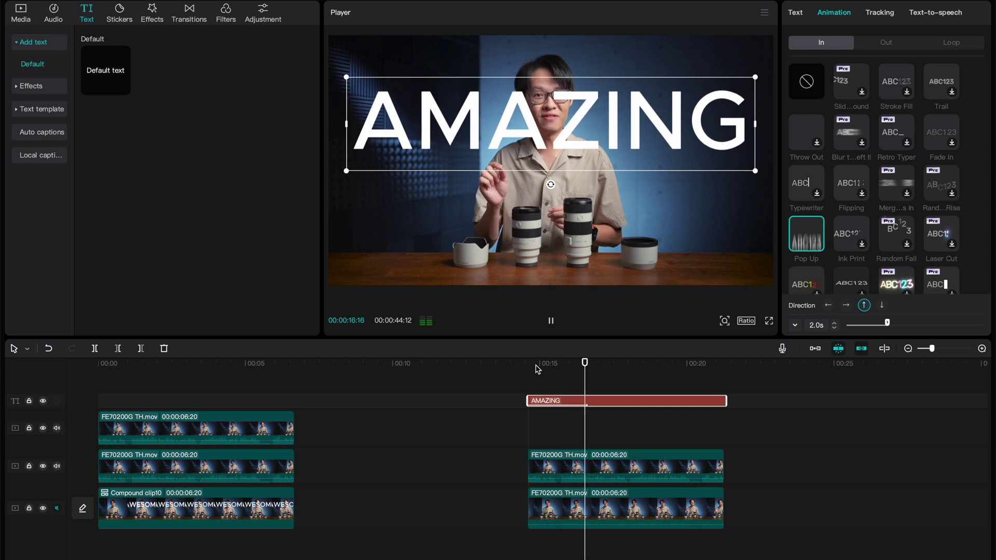
key("space")
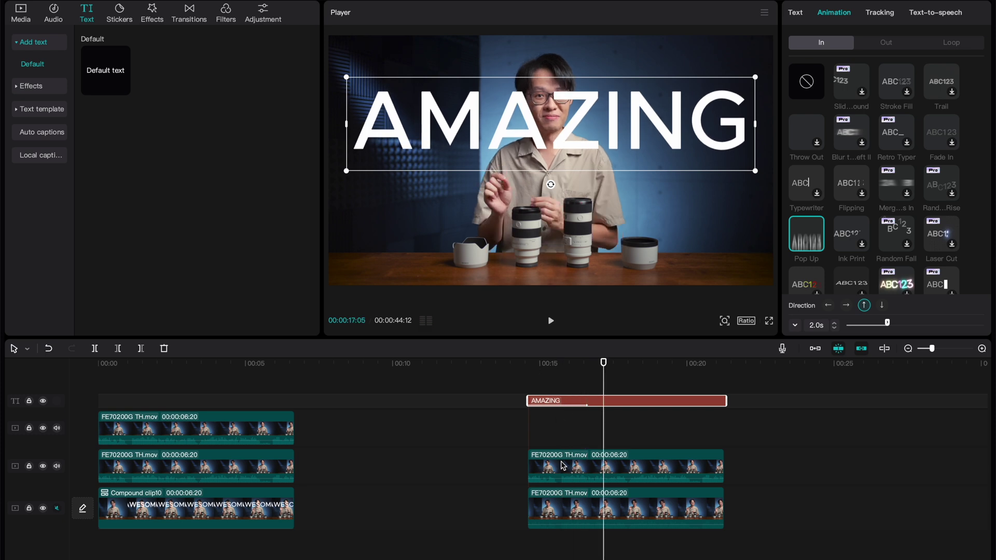
Combine the animated AMAZING text and bottom presenter clip into Compound clip12
left_click(555, 404)
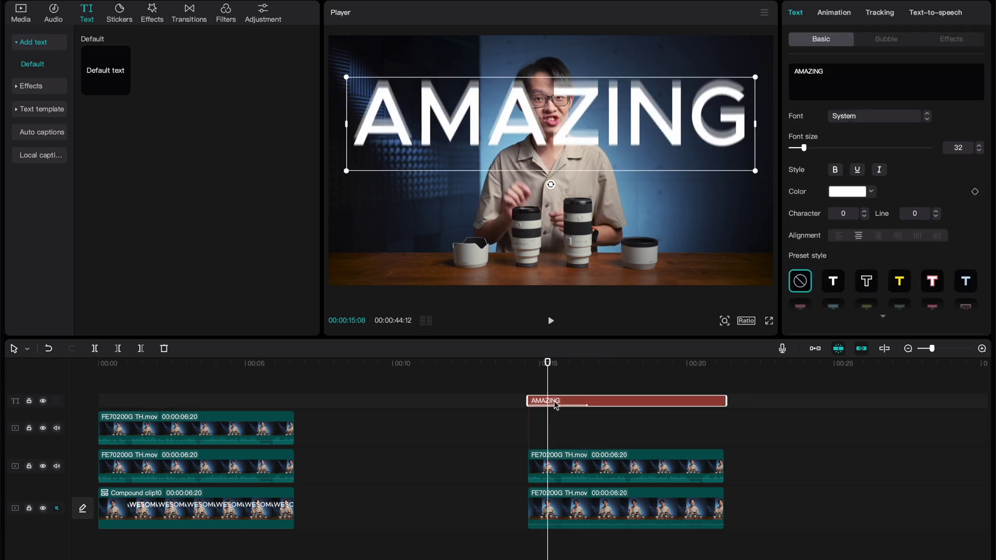
left_click(559, 501)
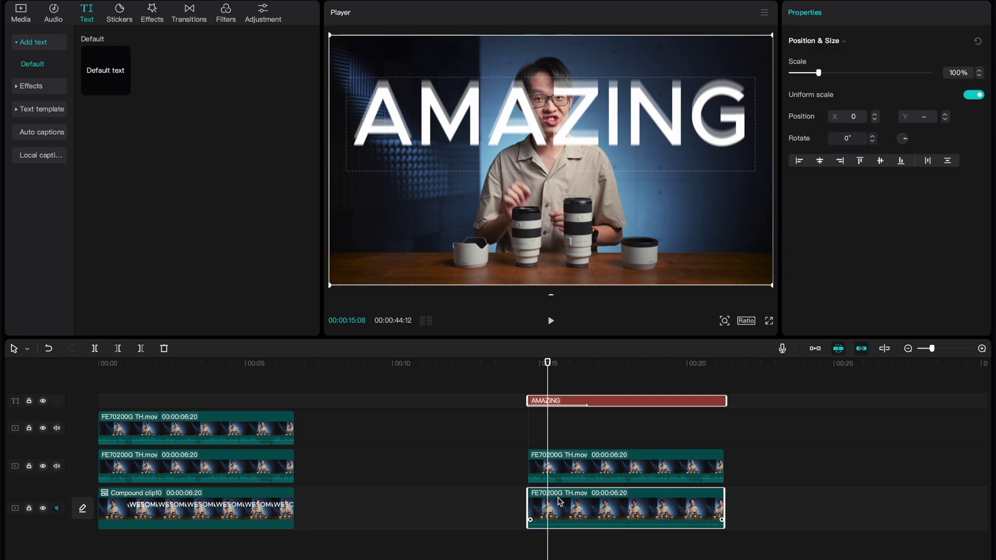
right_click(560, 501)
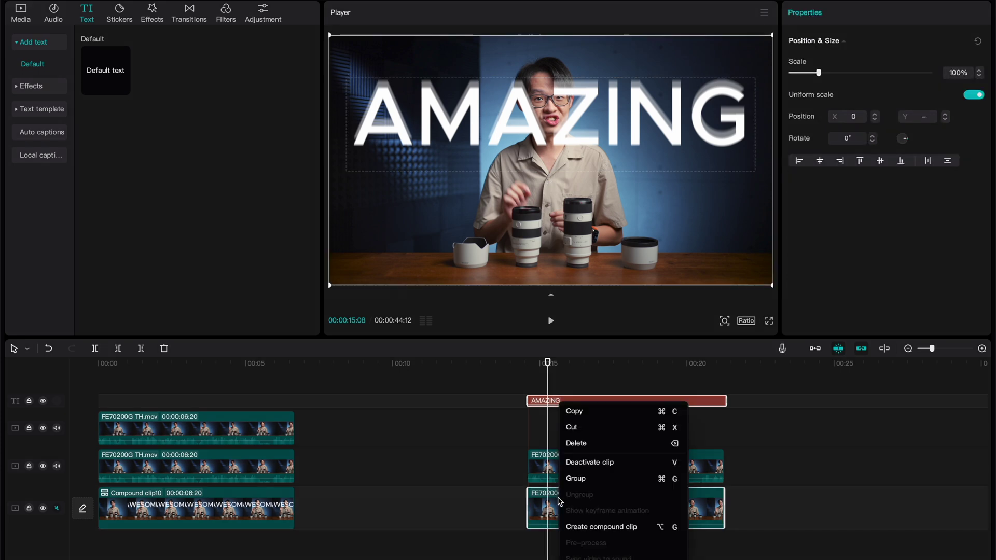
left_click(585, 529)
Preview the rising AMAZING text, then step frame by frame through the animation
left_click_drag(547, 364, 522, 368)
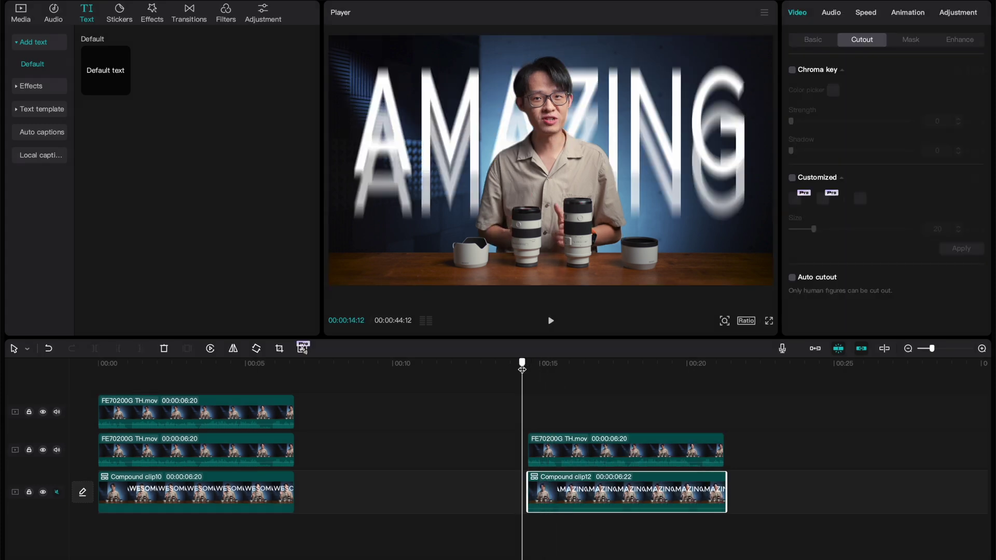
key("space")
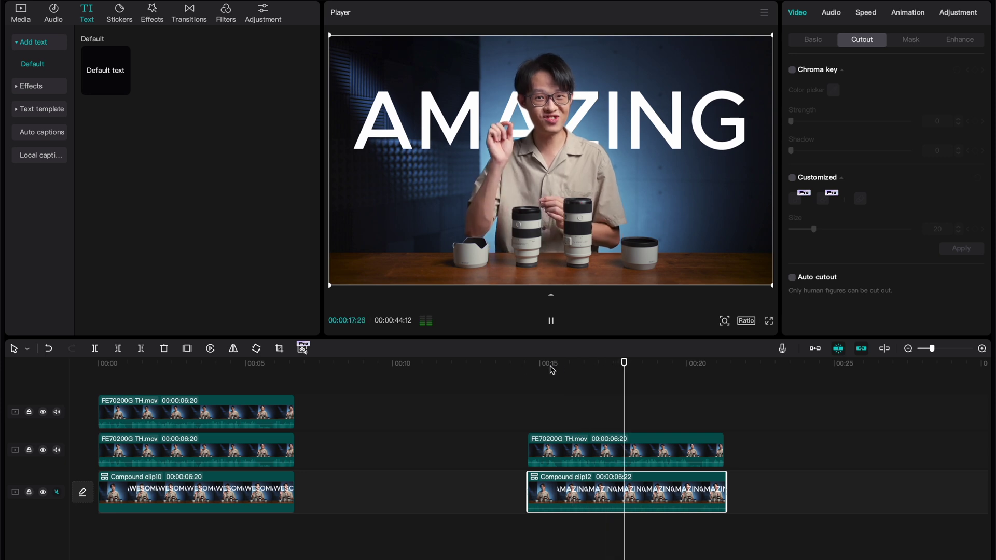
left_click_drag(552, 370, 529, 372)
key("Right")
key("Right")
key("Right")
key("Right")
key("Right")
key("Right")
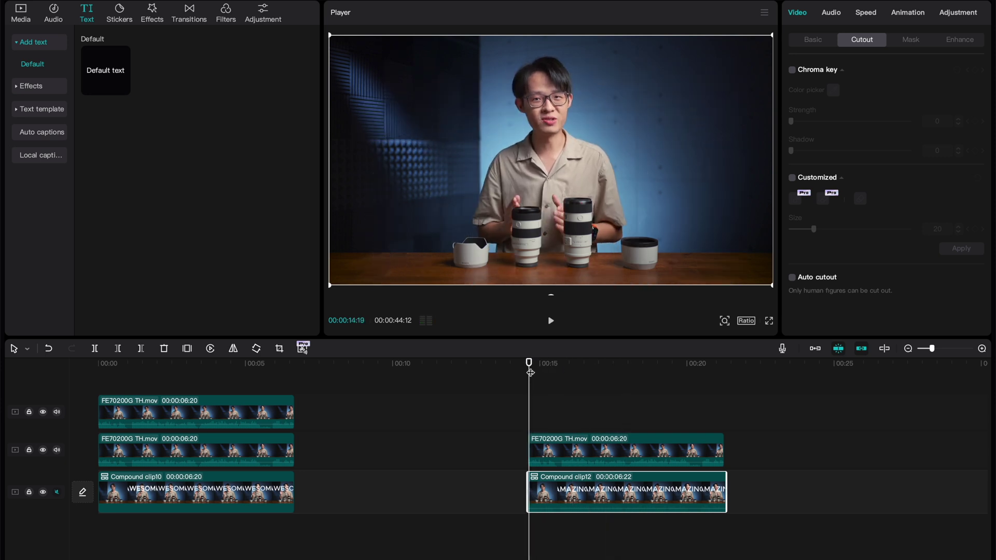
key("Right")
key("Right")
key("Right")
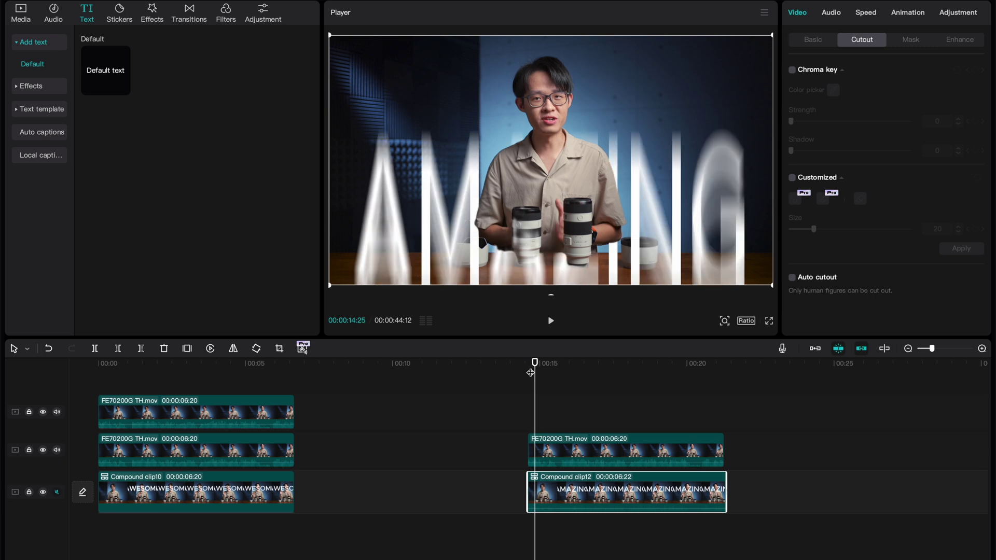
key("Left")
key("Left")
key("Right")
key("Right")
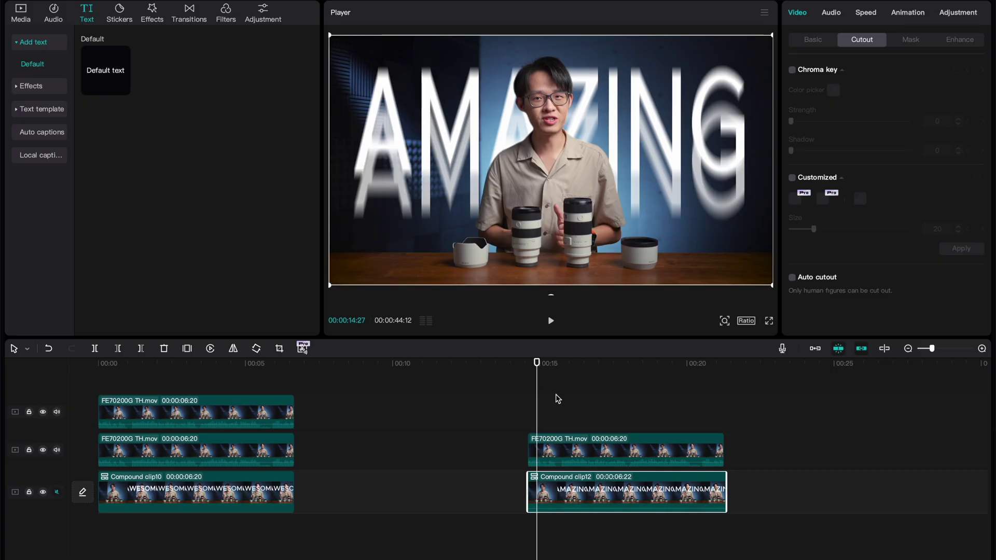
key("Left")
key("Left")
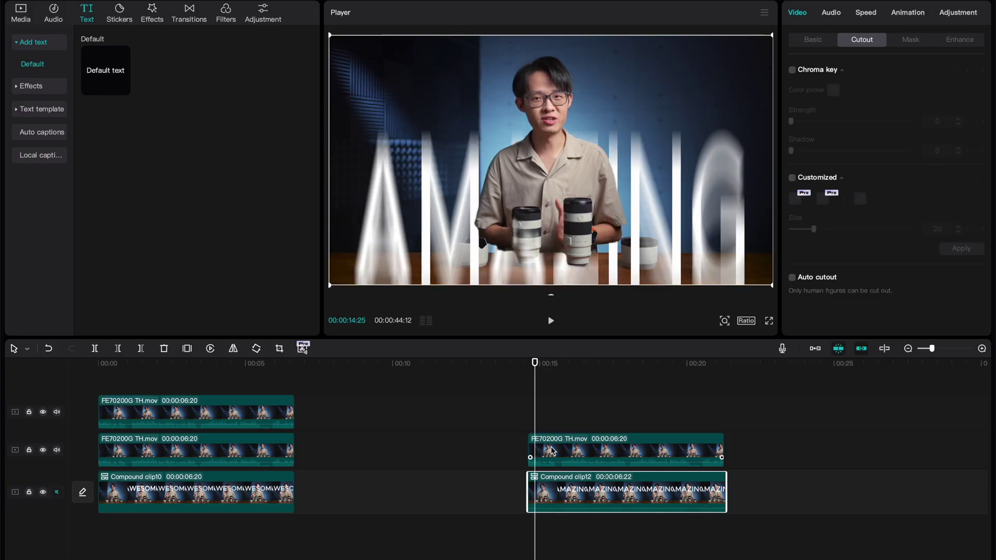
Copy the middle presenter clip onto the top track and turn off its Auto cutout
left_click(553, 451)
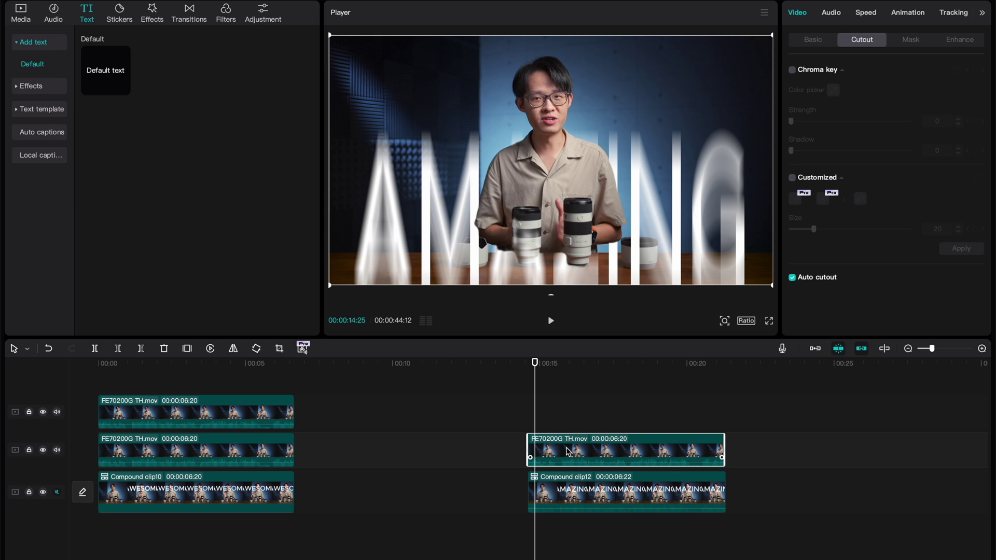
key("ctrl+c")
key("ctrl+v")
left_click_drag(586, 409, 577, 411)
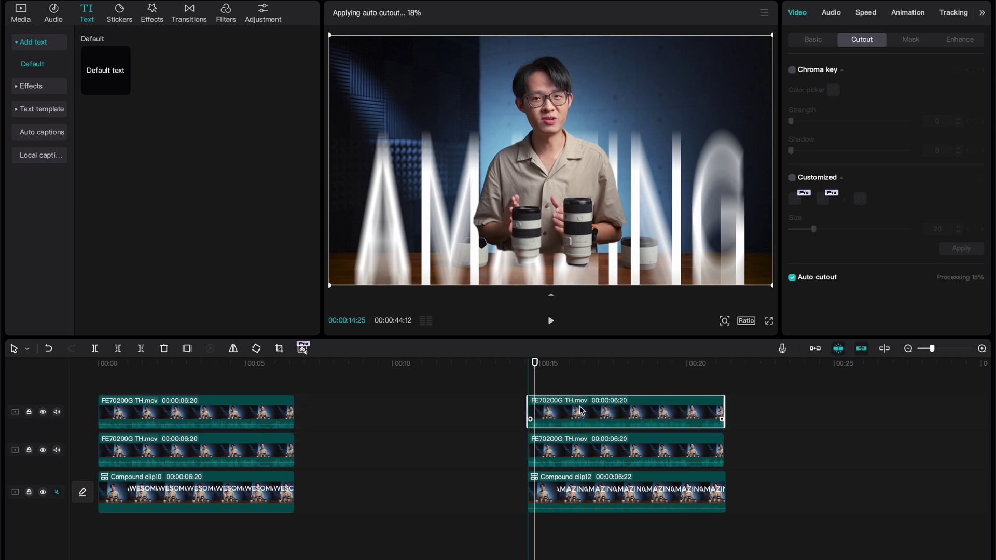
left_click(793, 279)
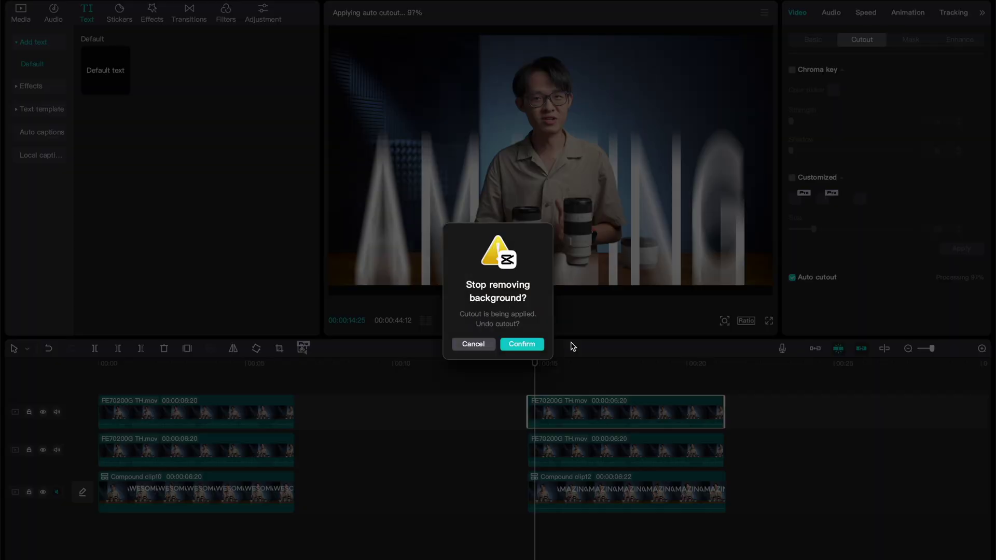
left_click(523, 345)
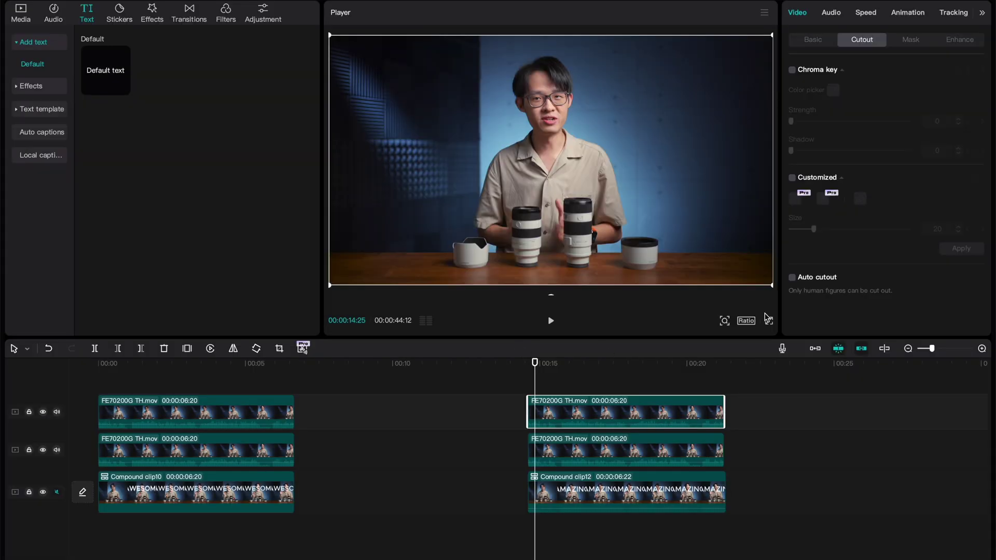
left_click(915, 42)
Give the top clip a reversed Split mask at the table edge (Y −642) with feather 18
left_click(792, 69)
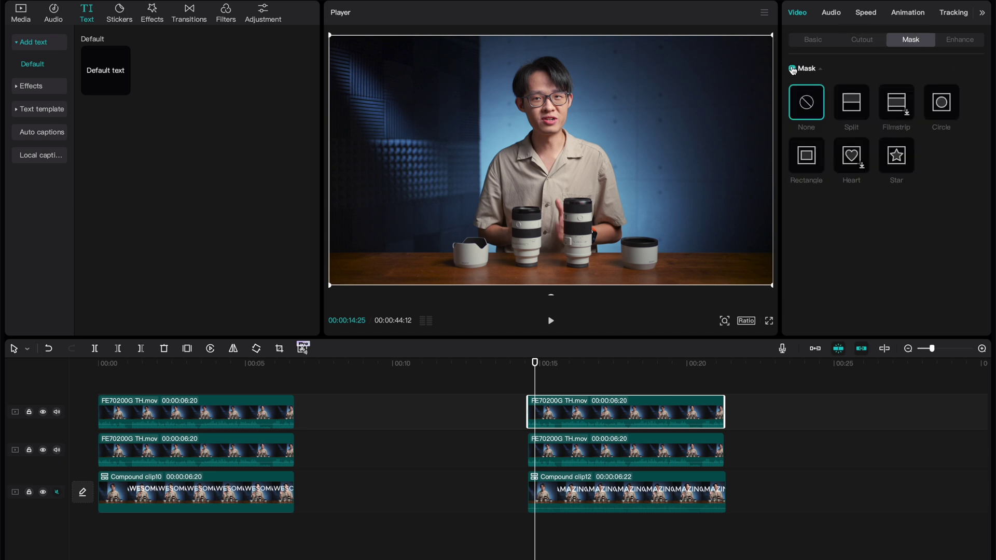
left_click(850, 108)
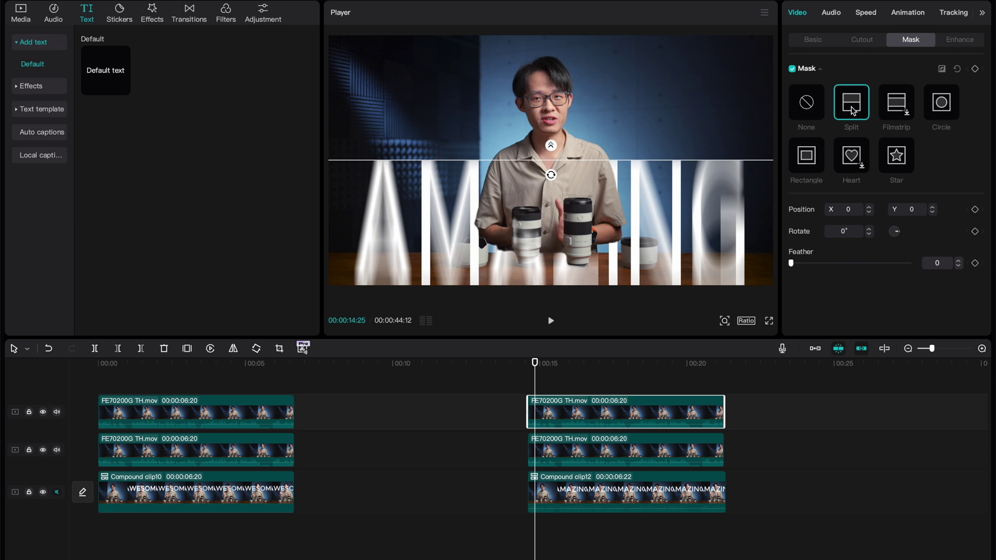
left_click(942, 74)
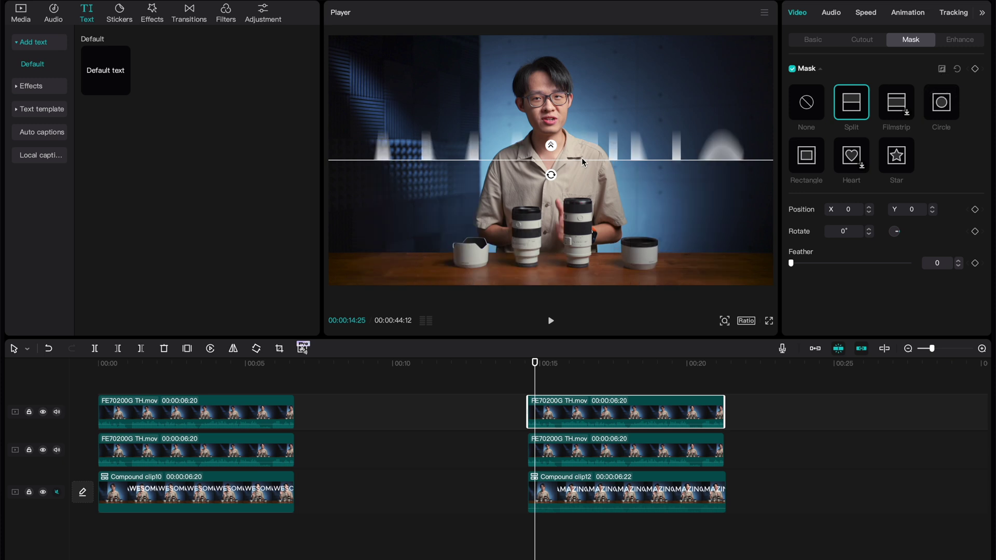
left_click_drag(582, 161, 583, 245)
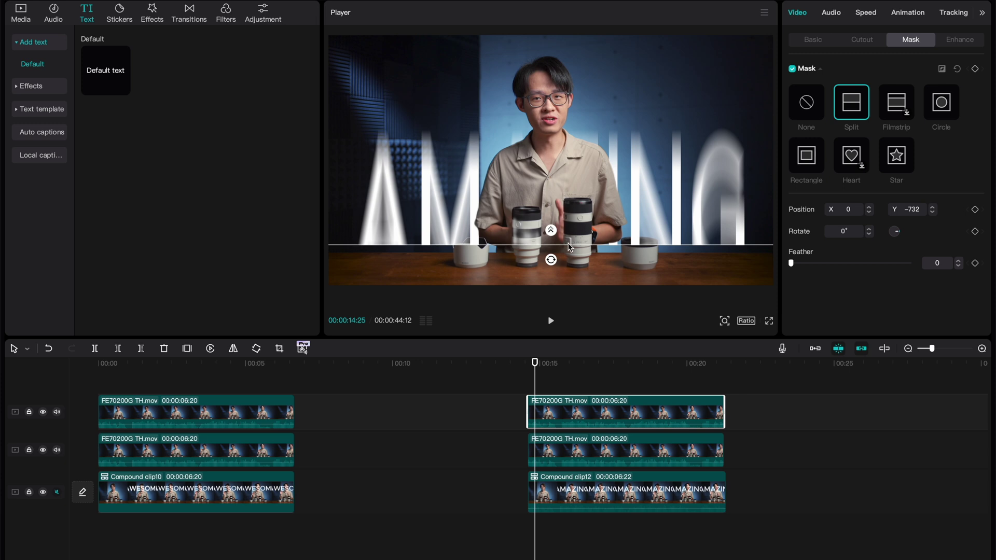
left_click_drag(569, 247, 569, 232)
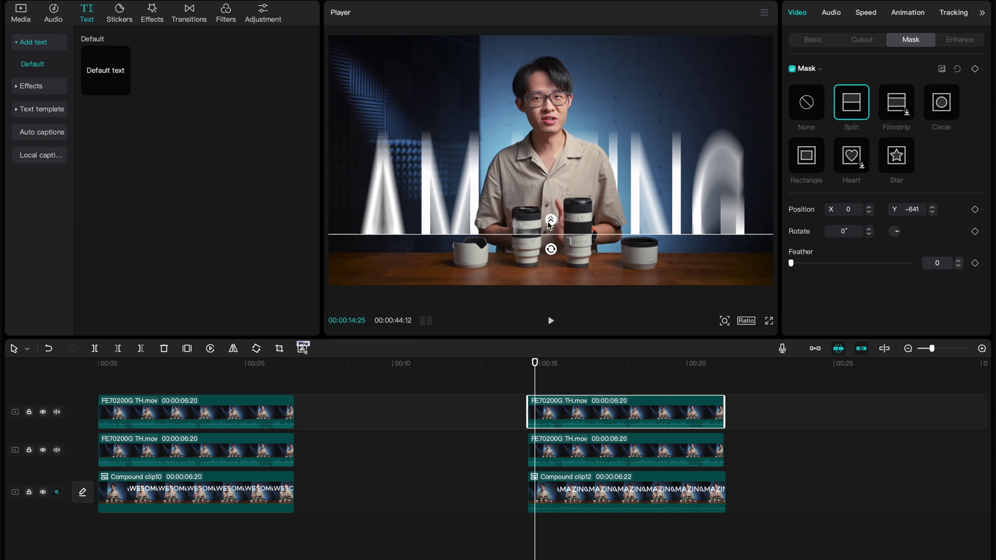
left_click_drag(552, 224, 598, 234)
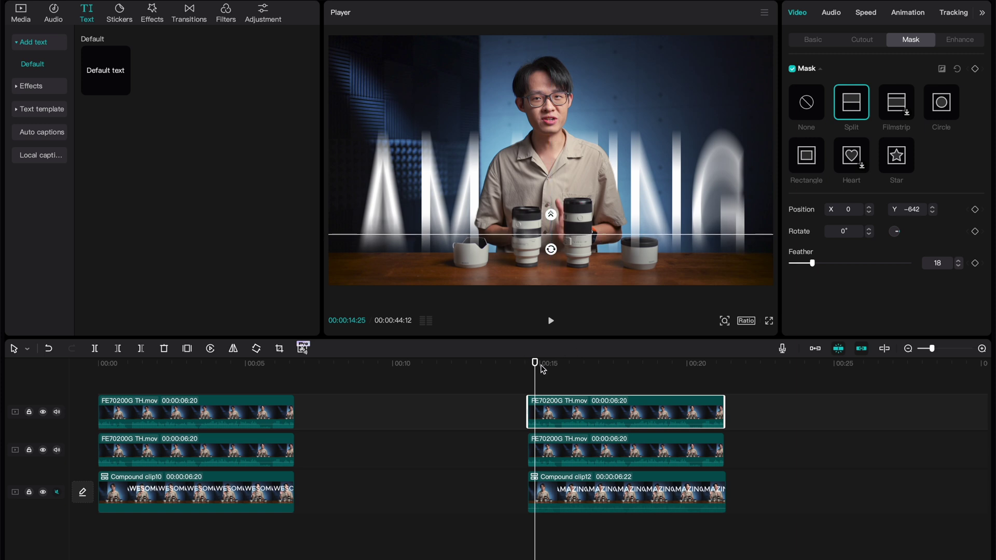
Hide the compound text, middle and top tracks to compare, then show the lower two again
left_click(44, 493)
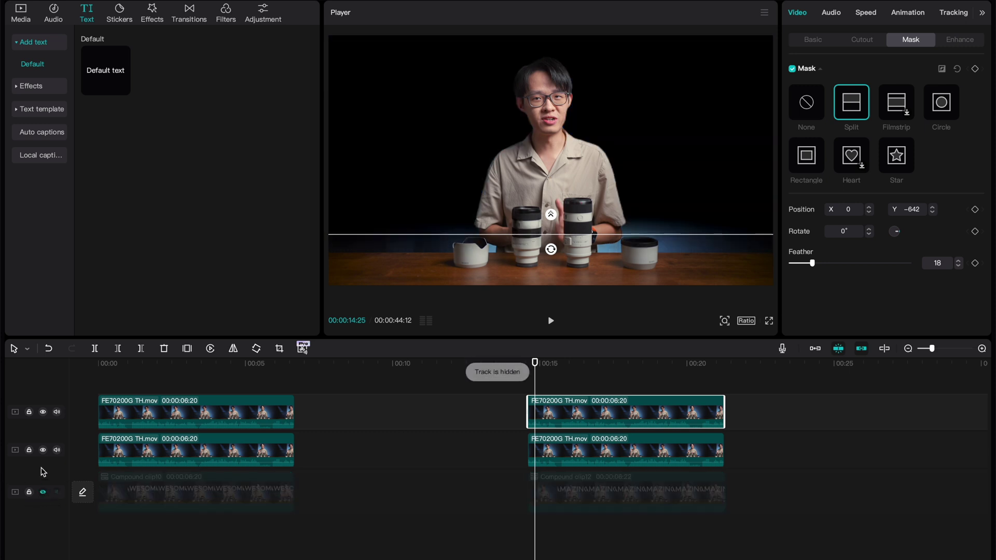
left_click(43, 450)
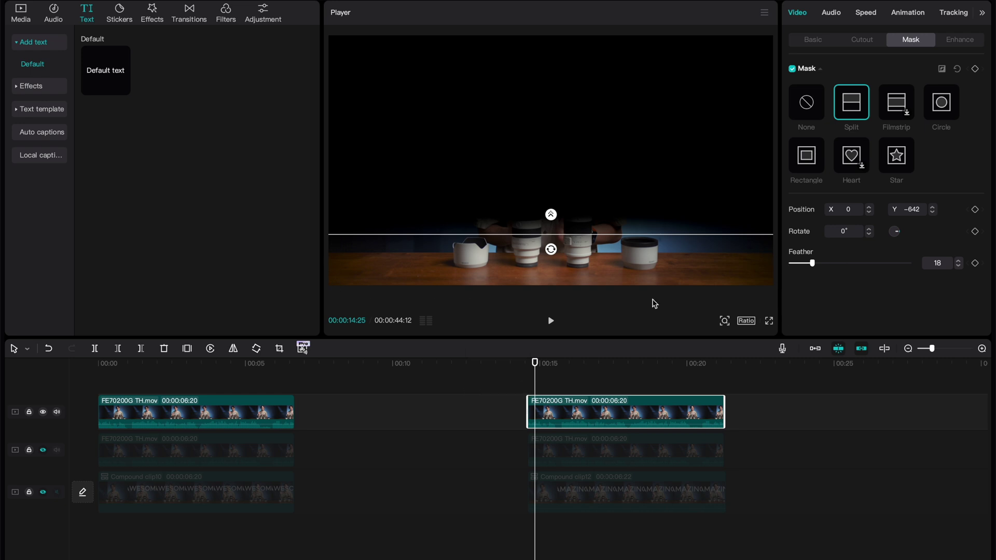
left_click(43, 412)
left_click(43, 450)
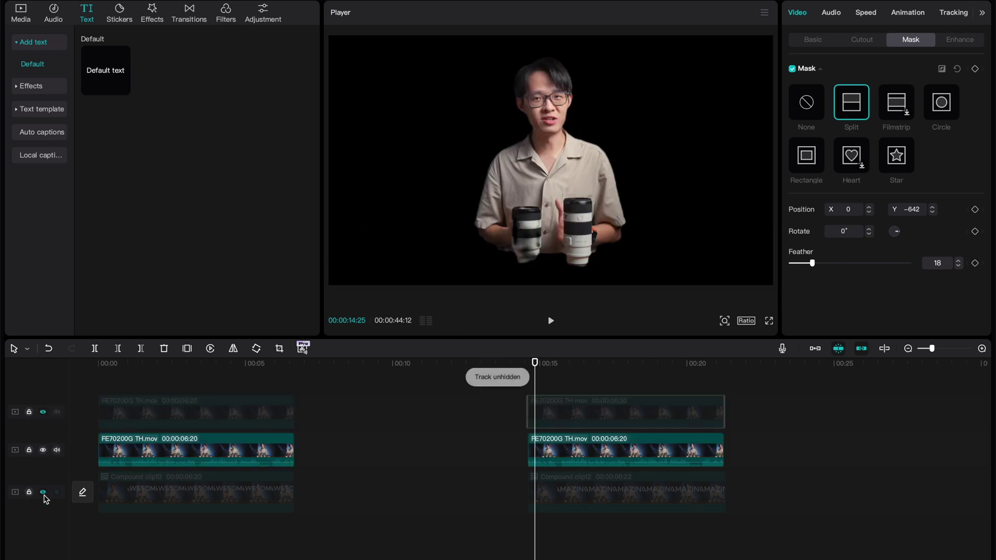
left_click(43, 492)
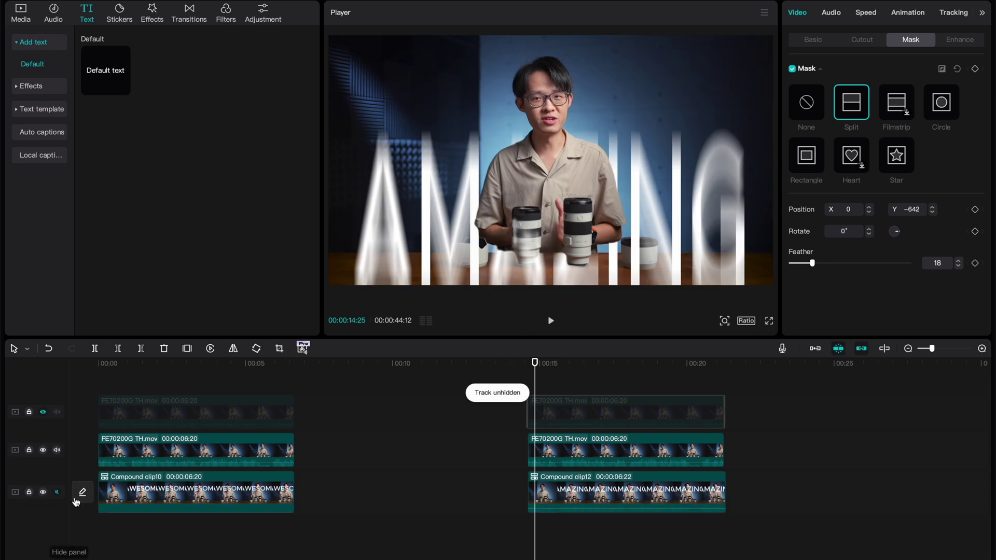
Toggle the top presenter track on and off to compare, leave it visible, and rewind before AMAZING
left_click(44, 413)
left_click(44, 413)
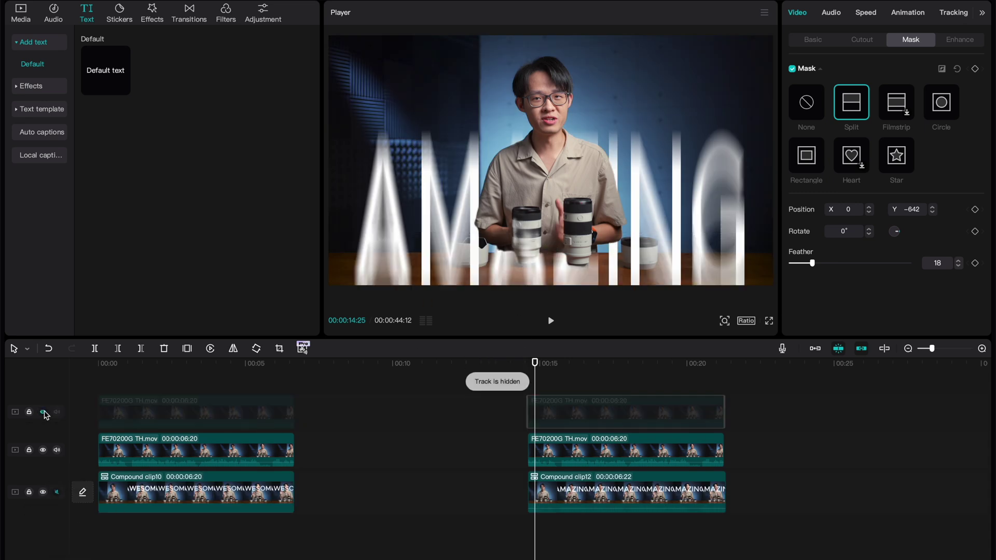
left_click(43, 413)
left_click(44, 413)
left_click(44, 413)
left_click(44, 413)
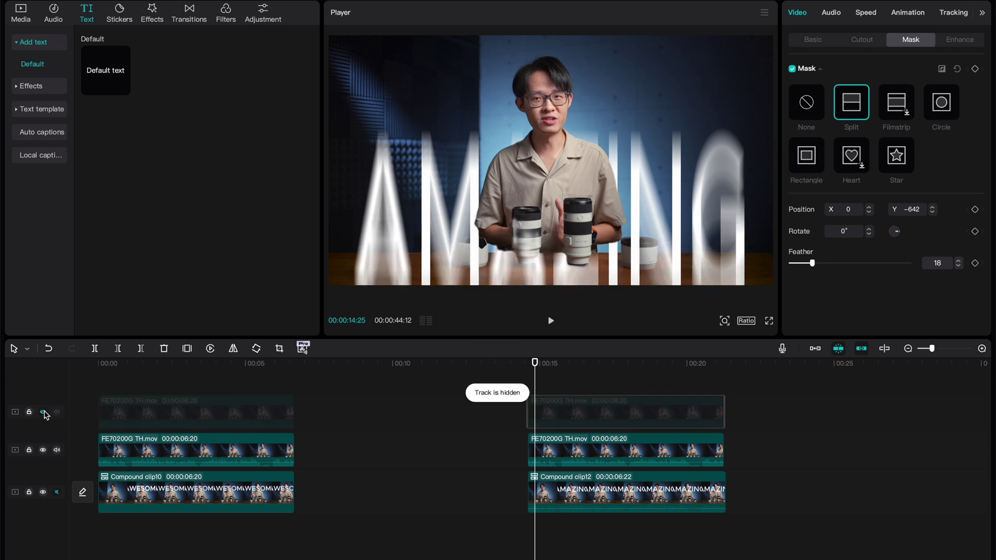
left_click(43, 413)
left_click_drag(536, 367, 521, 367)
Play and pause the AMAZING section, then return the playhead to its start
key("space")
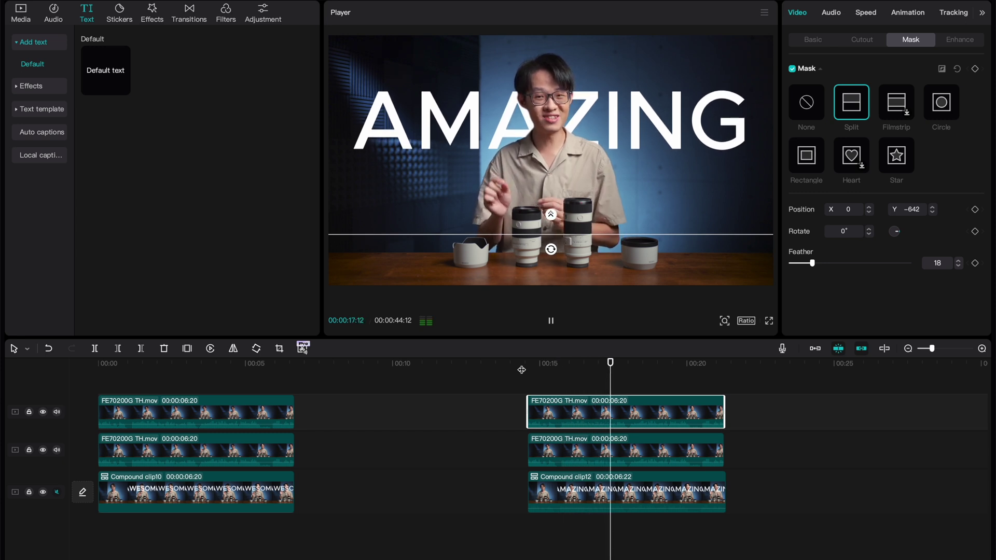
key("space")
left_click_drag(565, 371, 529, 374)
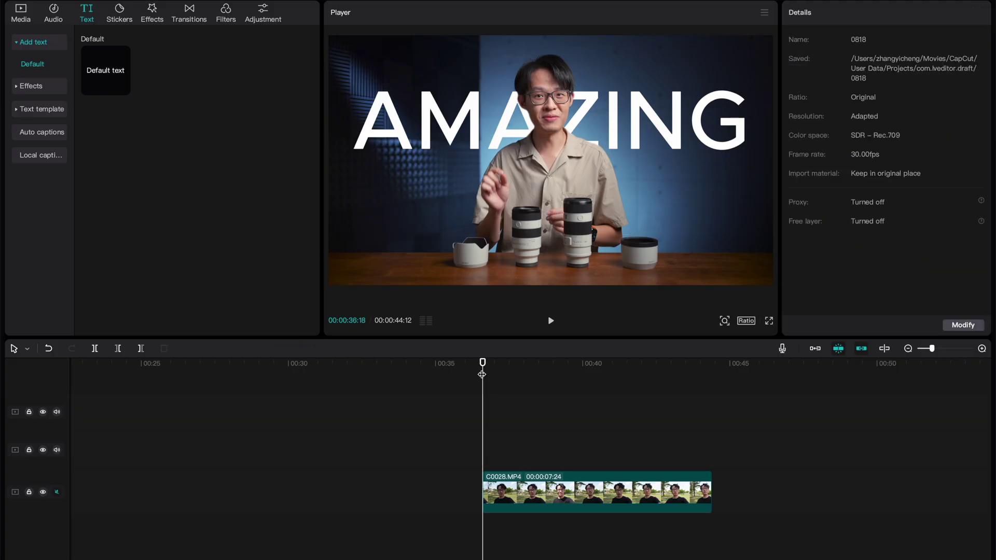
key("space")
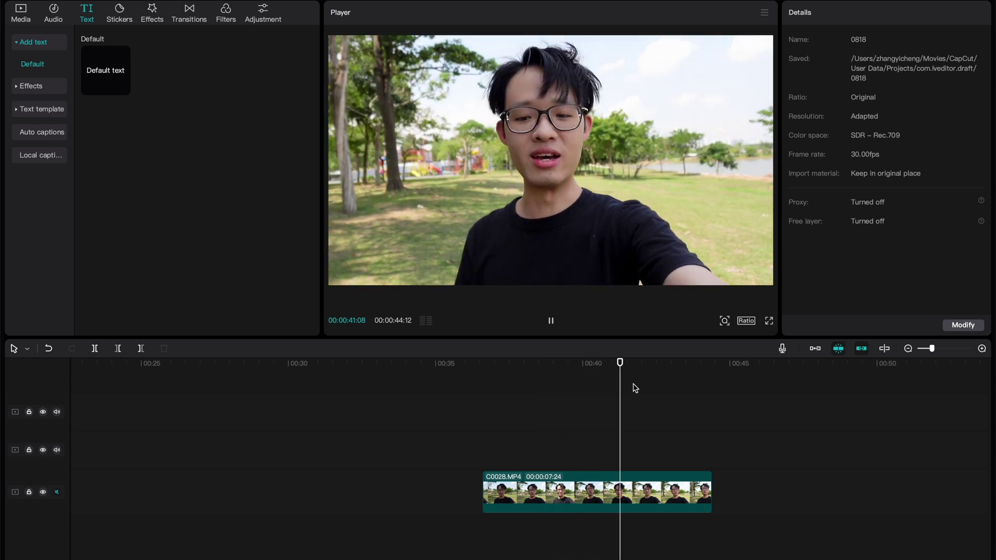
key("space")
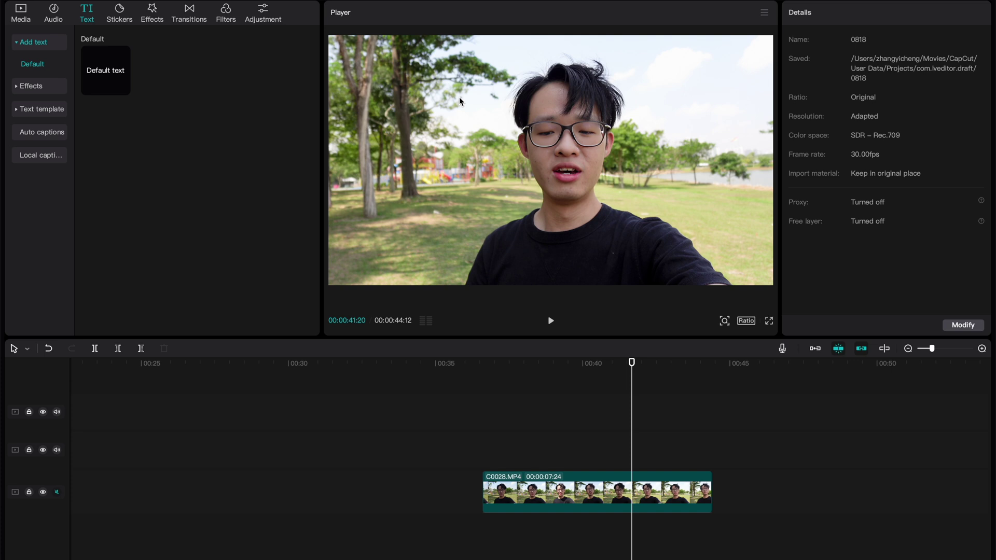
Auto-cut out the presenter in C0028.MP4 and paste an aligned copy on the track above
left_click(618, 493)
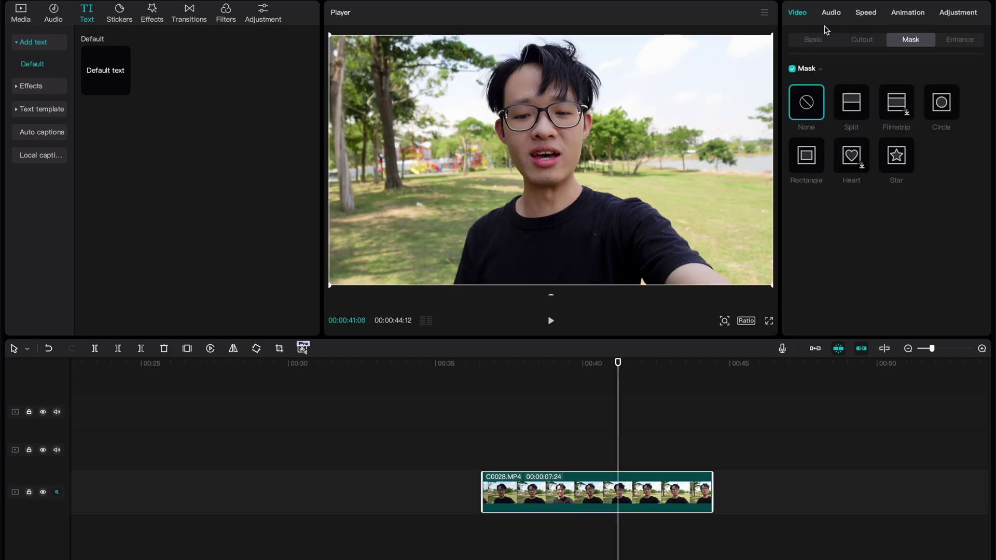
left_click(863, 39)
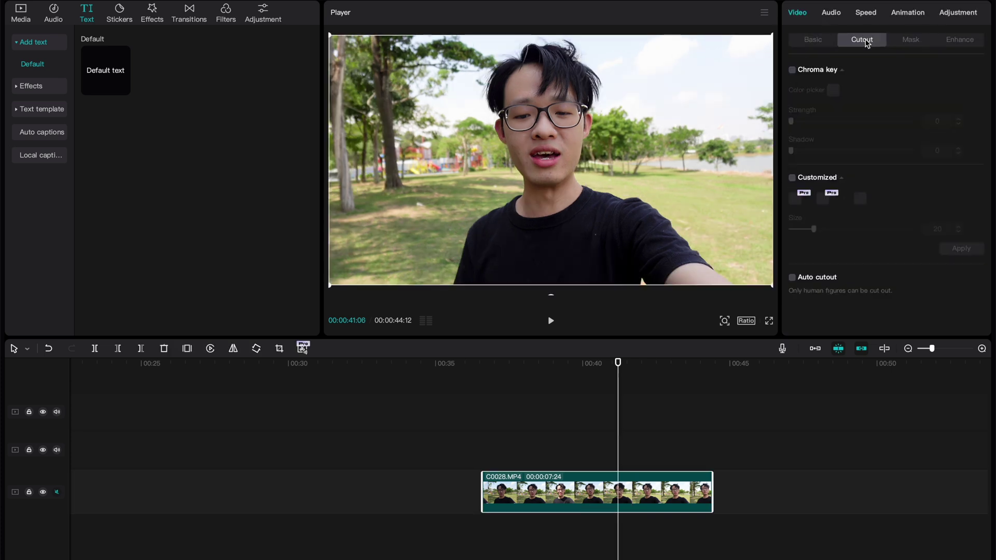
left_click(794, 281)
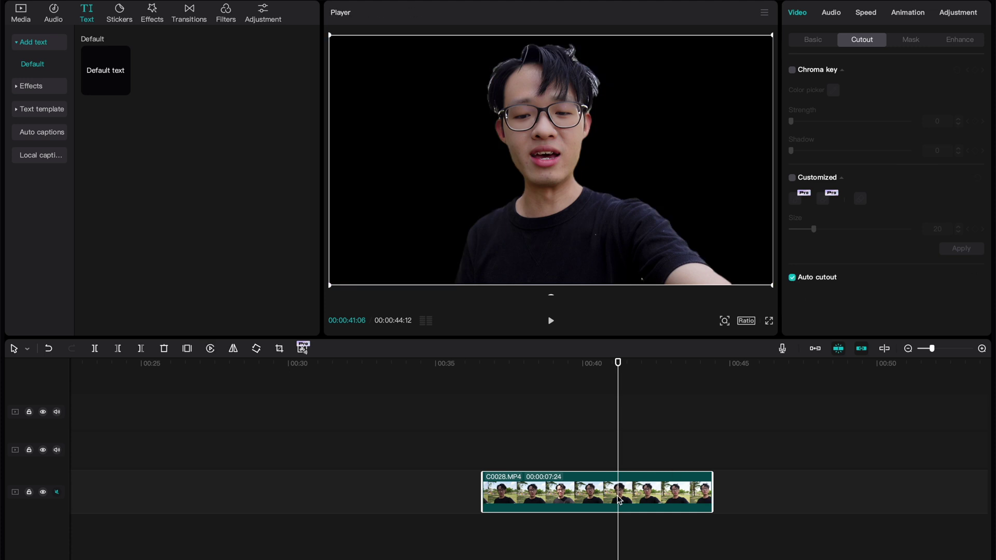
key("ctrl+c")
key("ctrl+v")
left_click_drag(661, 445, 545, 456)
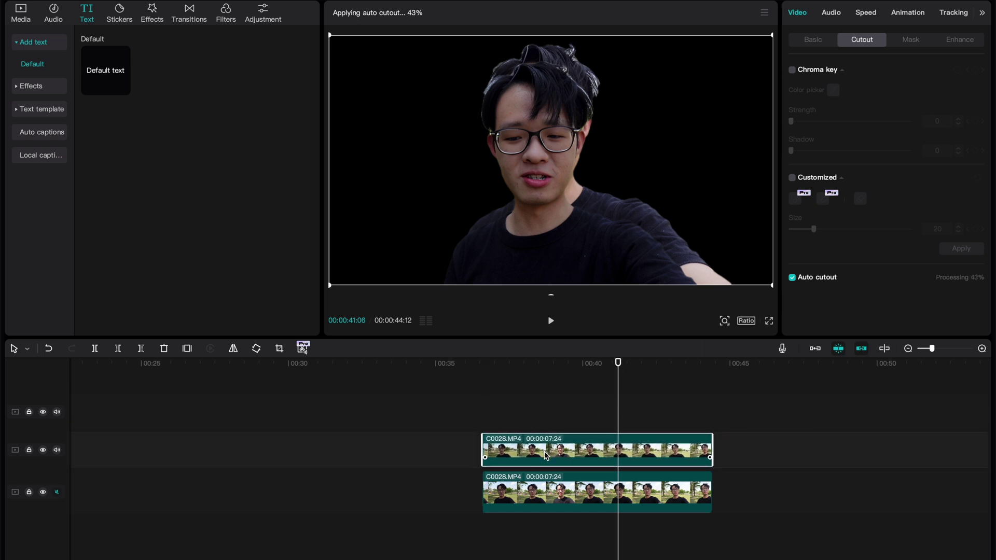
Turn off auto cutout on the lower C0028.MP4 copy so it keeps the park background
left_click(562, 501)
left_click(792, 278)
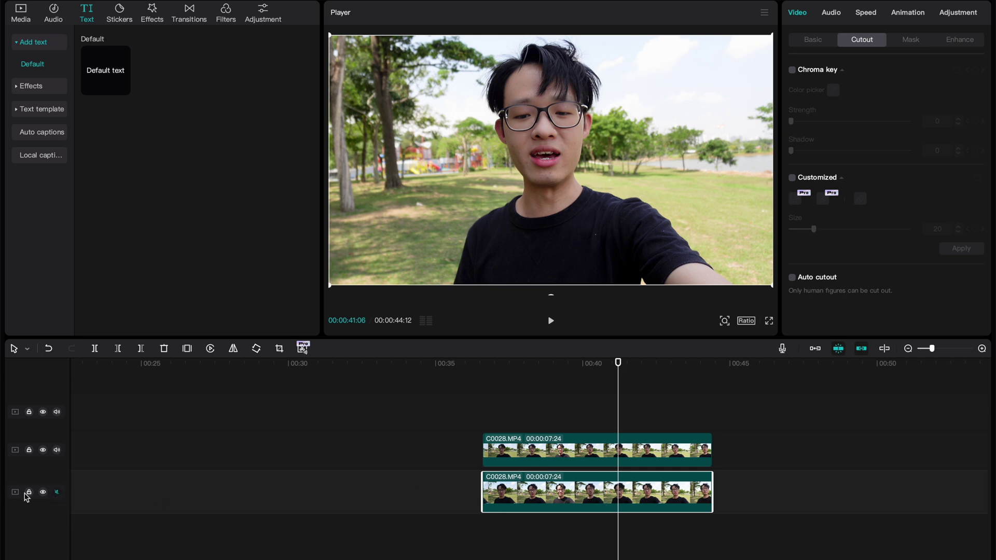
left_click(44, 493)
left_click(43, 493)
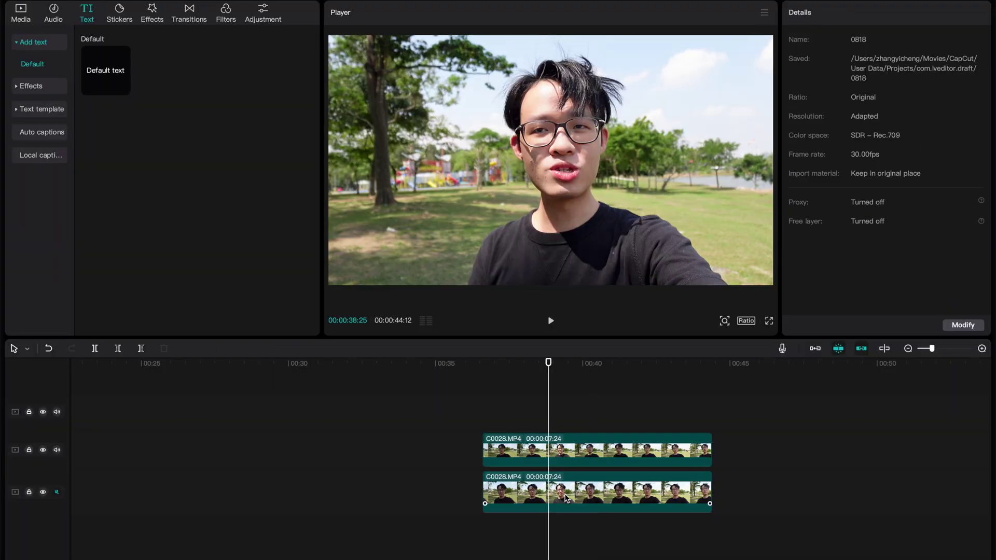
left_click(568, 499)
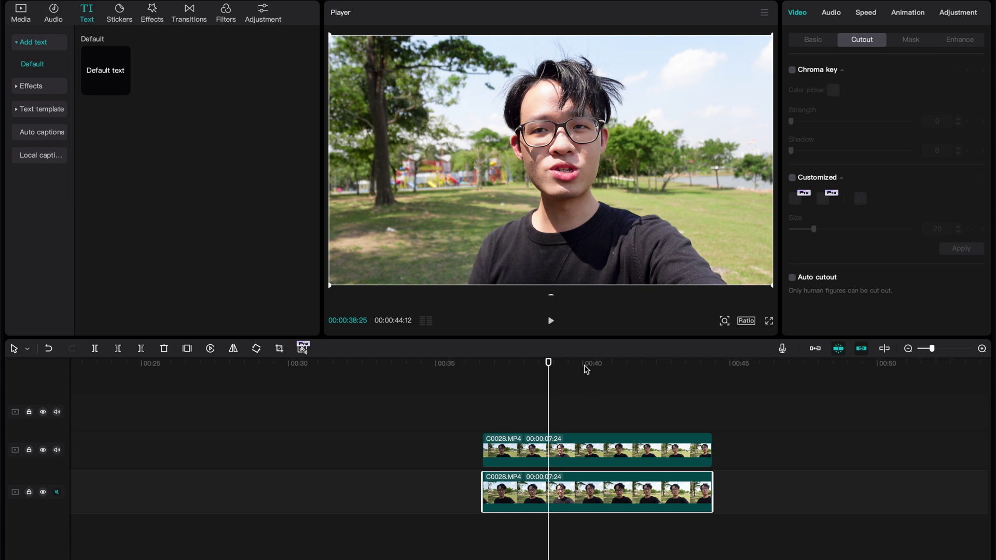
Set the lower clip's Brightness to -50 in Adjustment > Basic
left_click(585, 367)
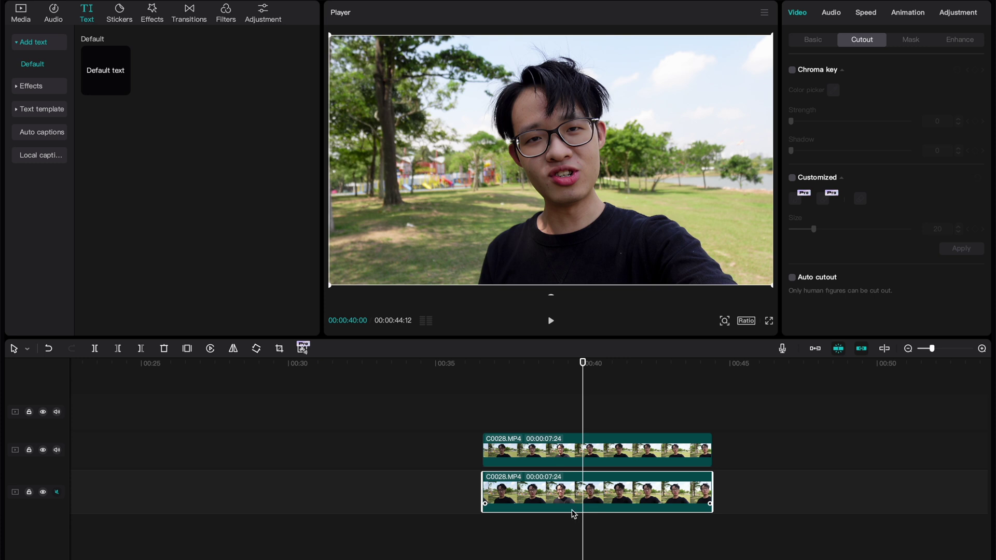
left_click(959, 14)
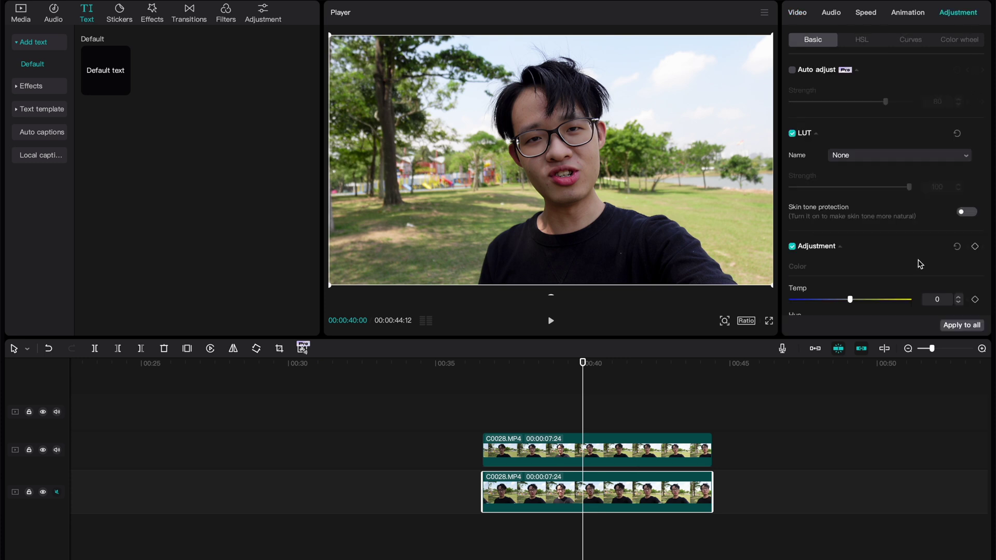
scroll(920, 264, "down", 5)
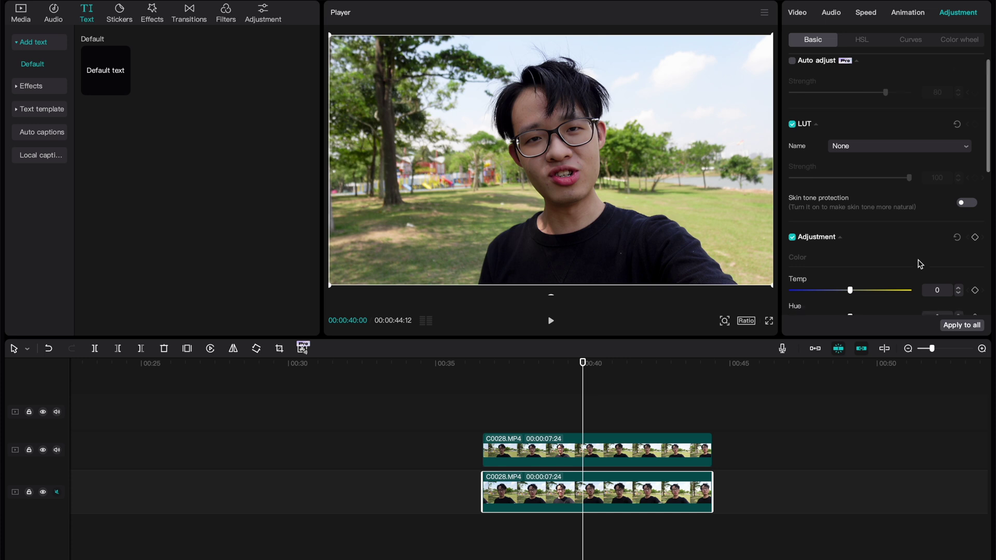
left_click_drag(851, 214, 837, 216)
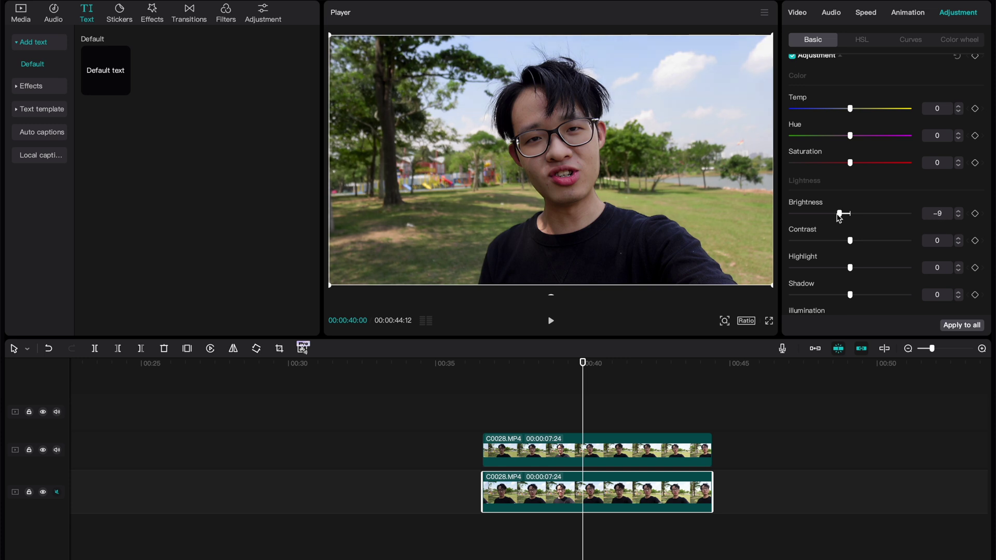
left_click_drag(840, 217, 758, 216)
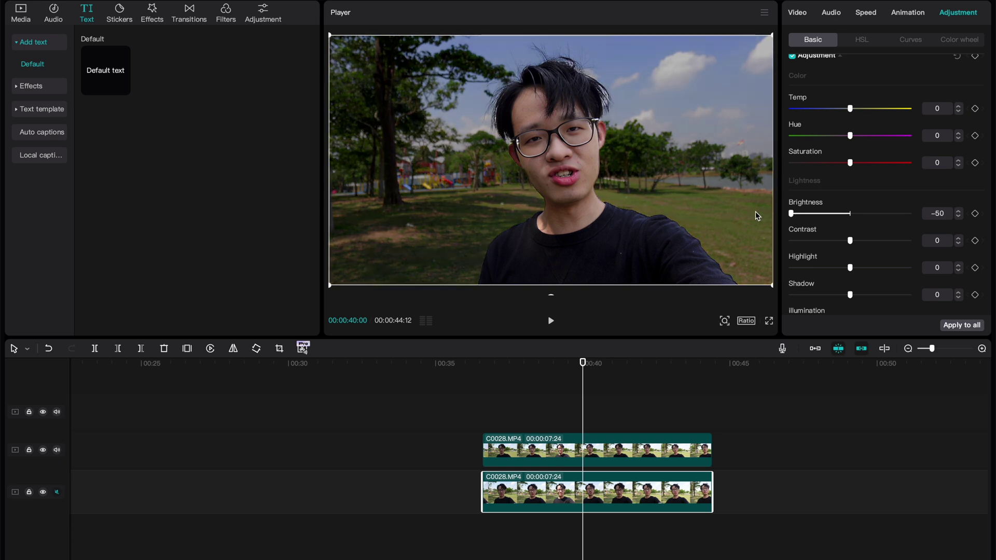
Play back from about 00:37 to review the darkened background around 00:41
left_click_drag(538, 364, 522, 370)
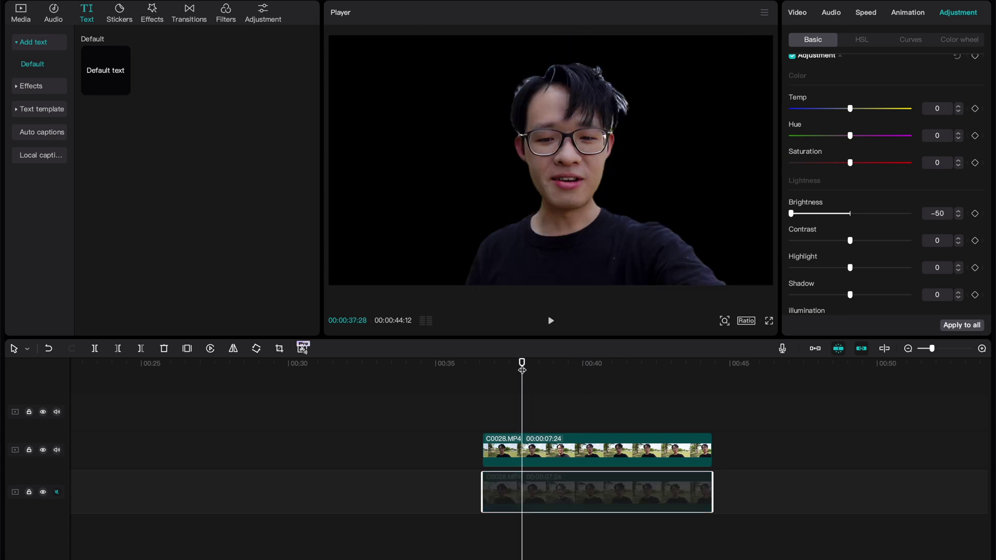
key("space")
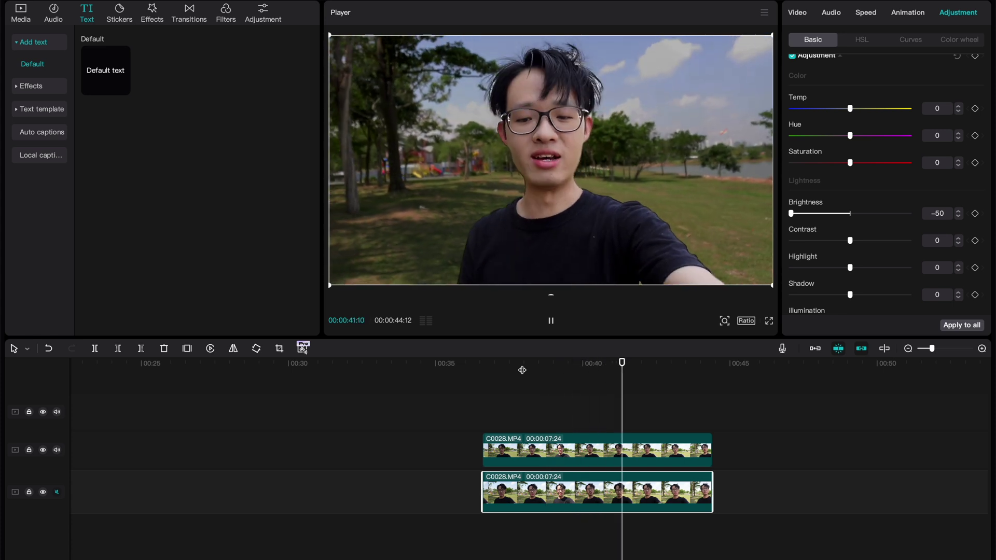
key("space")
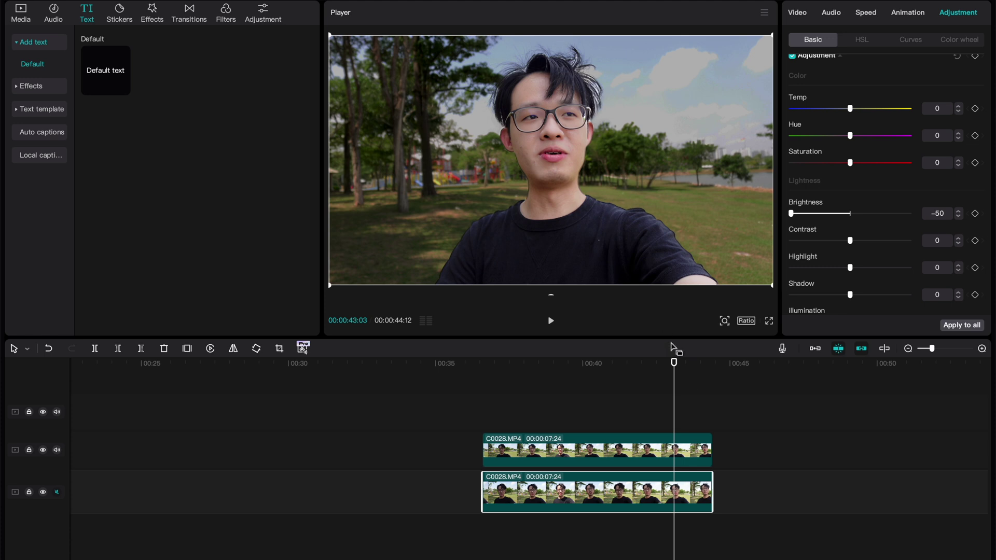
left_click_drag(674, 363, 606, 379)
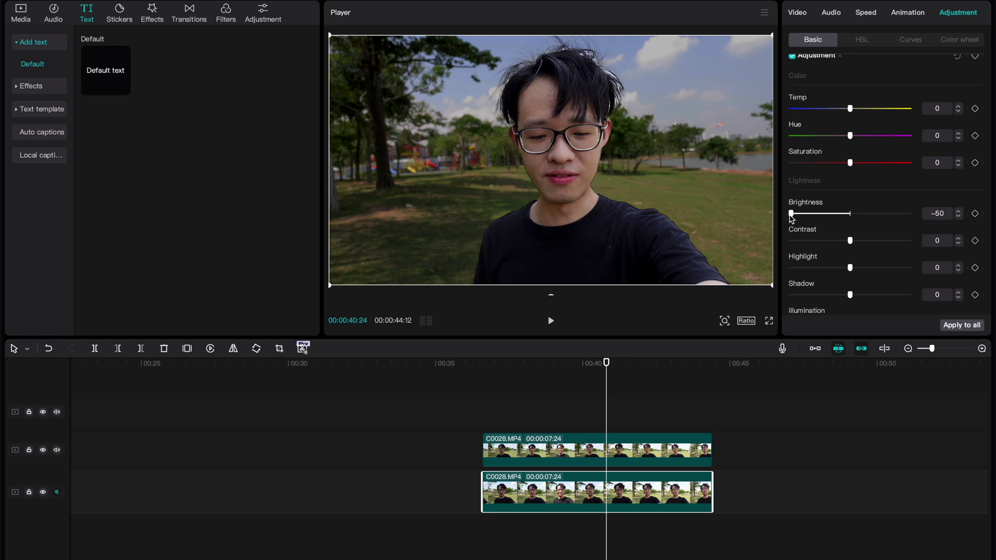
Raise the background Brightness from -50 to -15 and replay from about 00:37
left_click_drag(792, 217, 841, 218)
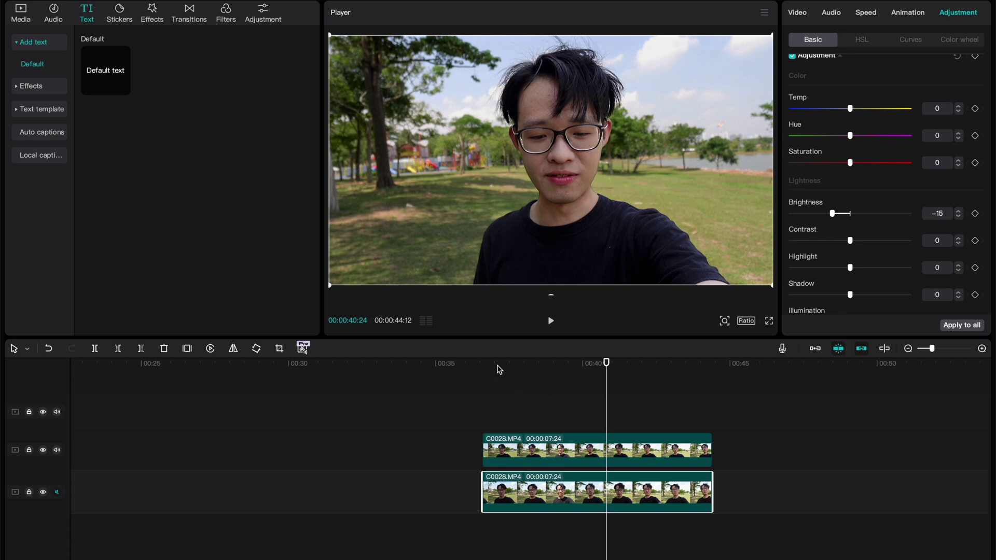
left_click(492, 367)
key("space")
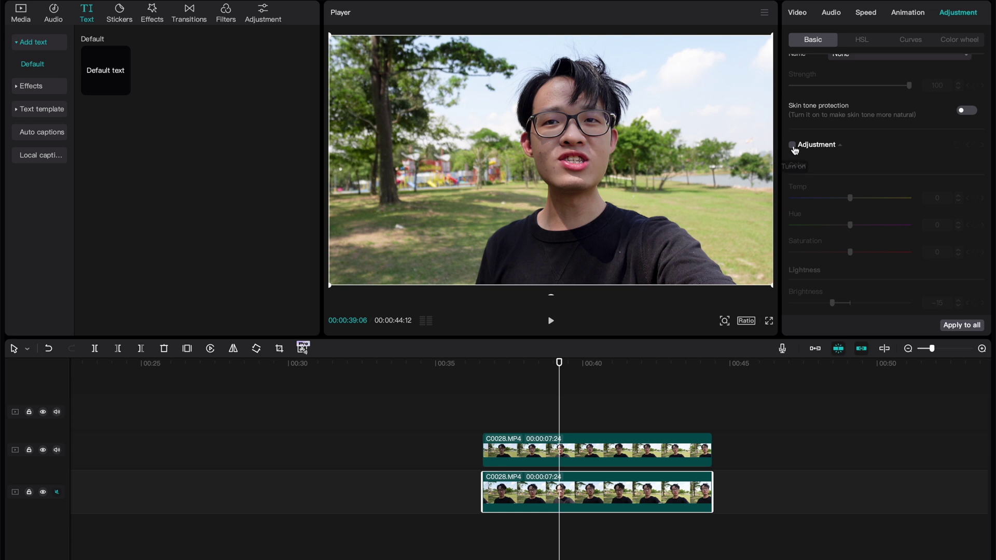
Toggle the -15 brightness Adjustment on and off repeatedly to compare before and after
left_click(793, 145)
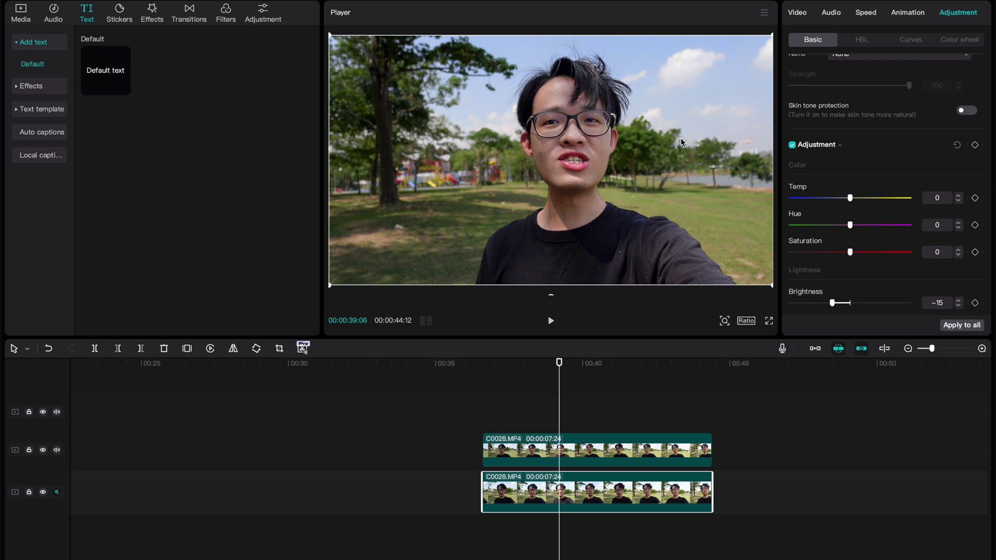
left_click(792, 146)
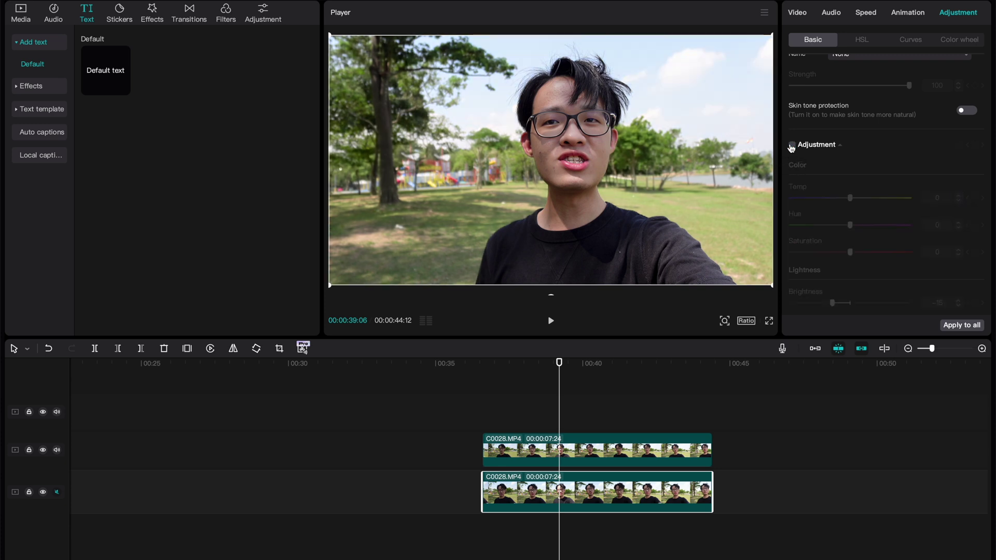
left_click(792, 145)
left_click(793, 145)
left_click(793, 145)
left_click(792, 145)
left_click(792, 145)
left_click(792, 145)
left_click(792, 145)
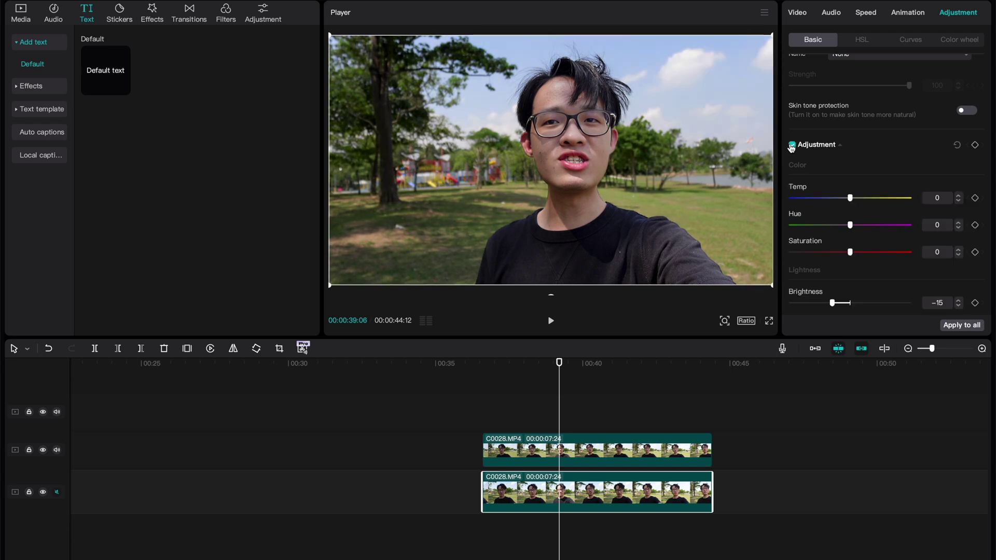
Leave the background darkening switched on and play the vlog from about 00:36
left_click(792, 146)
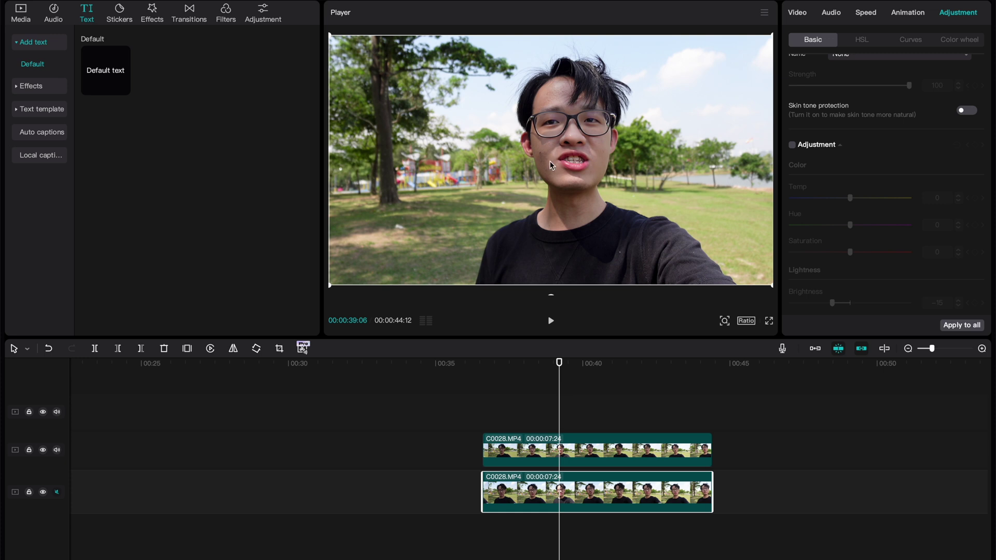
left_click(792, 146)
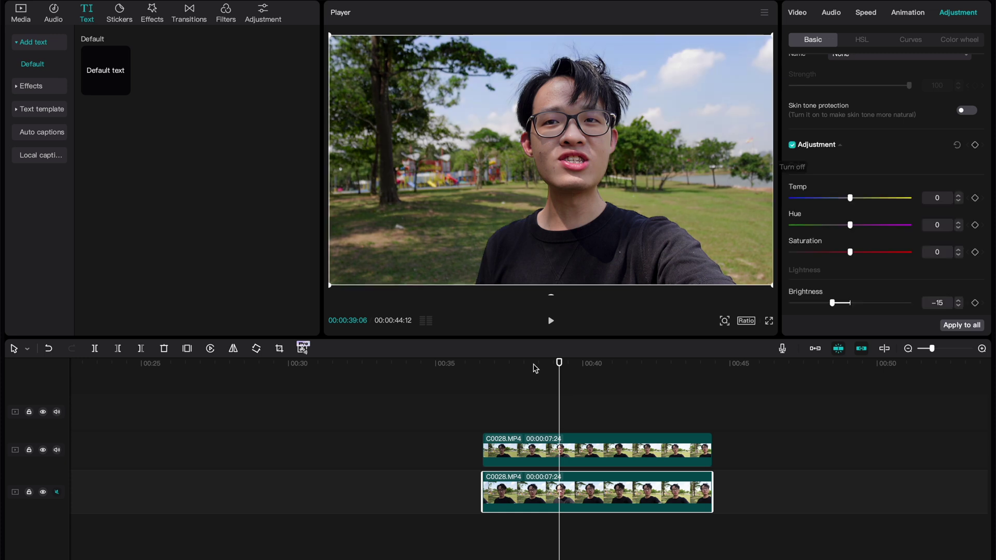
left_click(483, 369)
key("space")
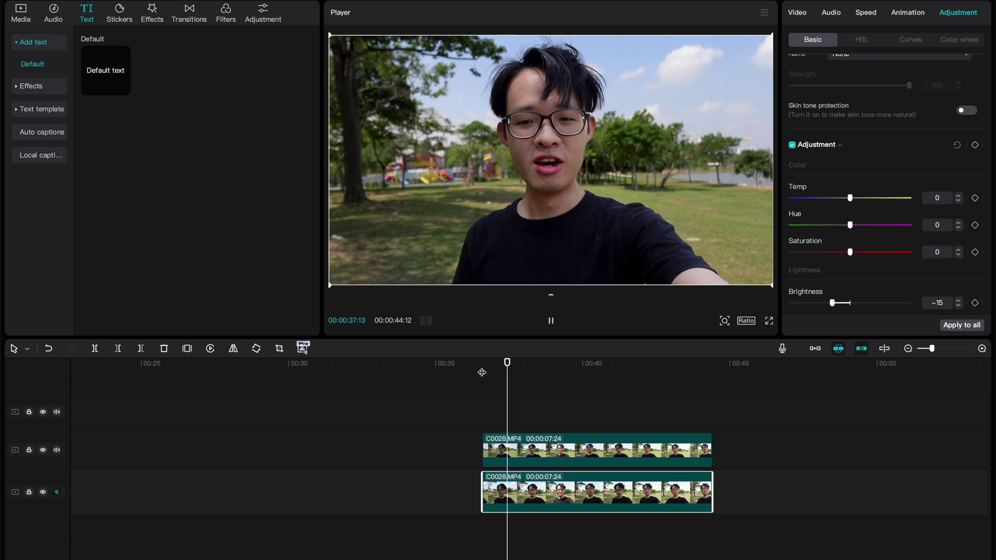